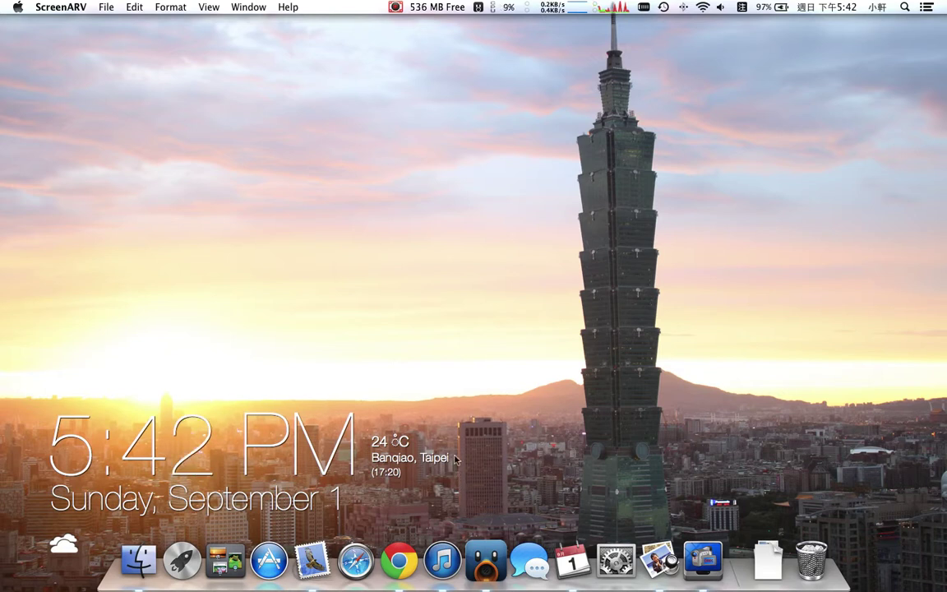
- Open iPhoto from Launchpad's productivity tools folder (生產力工具) and show the library's events (事件)
{"action": "left_click", "coordinate": [554, 462]}
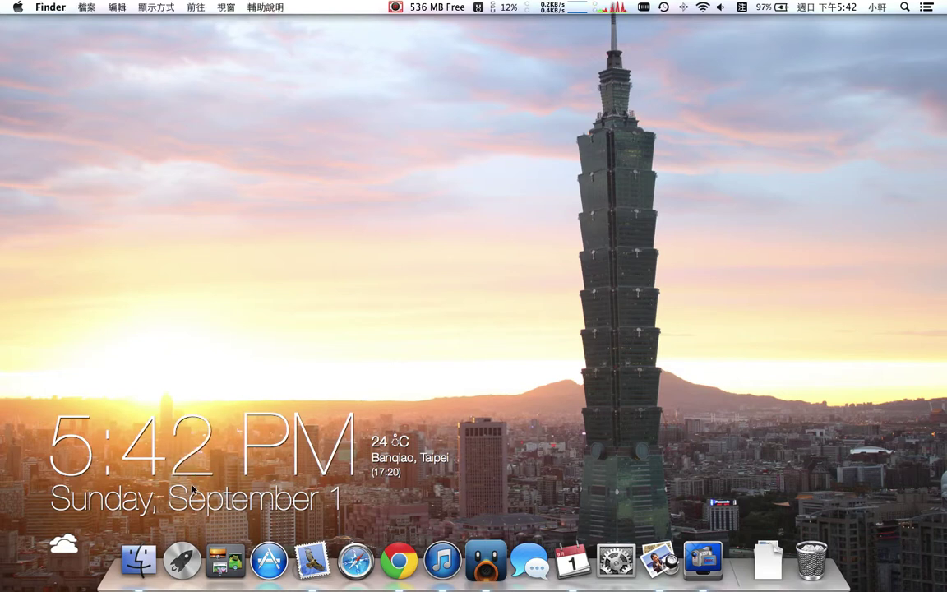
{"action": "left_click", "coordinate": [184, 549]}
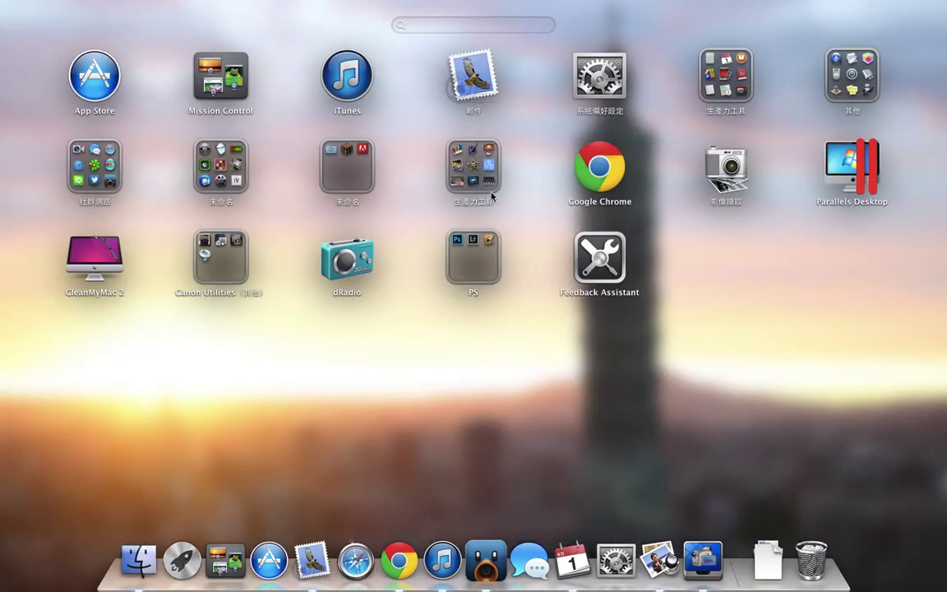
{"action": "left_click", "coordinate": [490, 194]}
{"action": "left_click", "coordinate": [461, 171]}
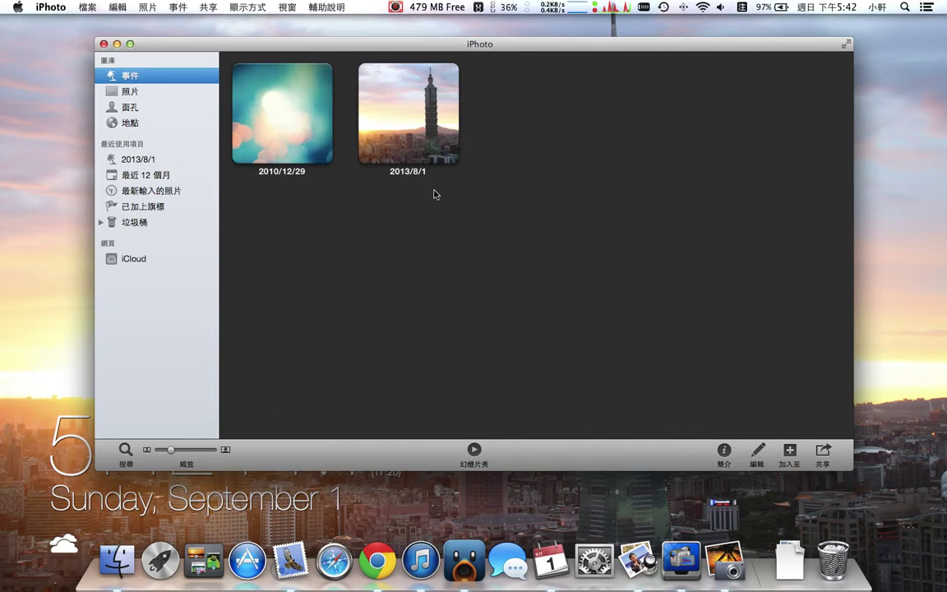
{"action": "left_click", "coordinate": [177, 77]}
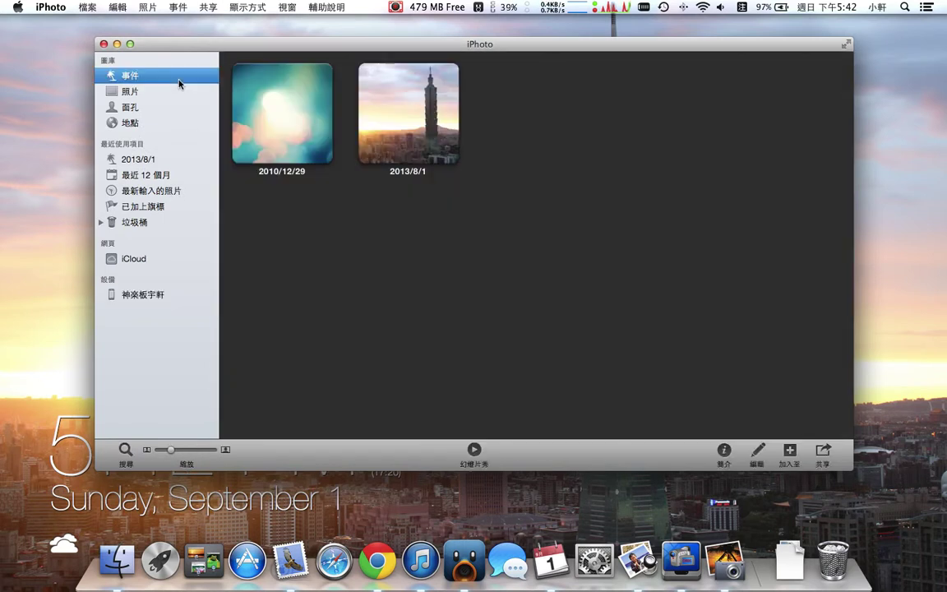
- Start a new card project without preselected photos, agreeing to make it empty
{"action": "left_click", "coordinate": [88, 7]}
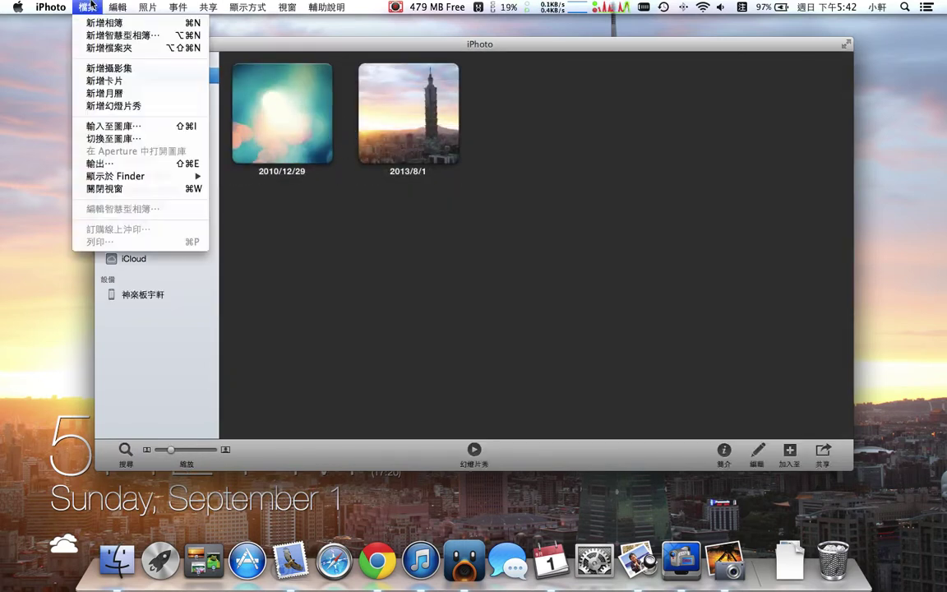
{"action": "left_click", "coordinate": [141, 87]}
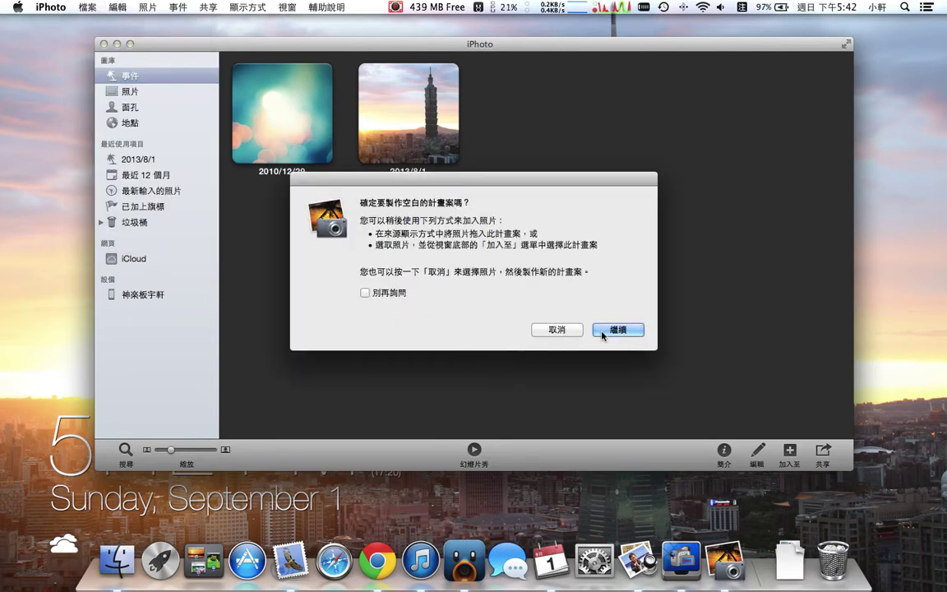
{"action": "left_click", "coordinate": [627, 329]}
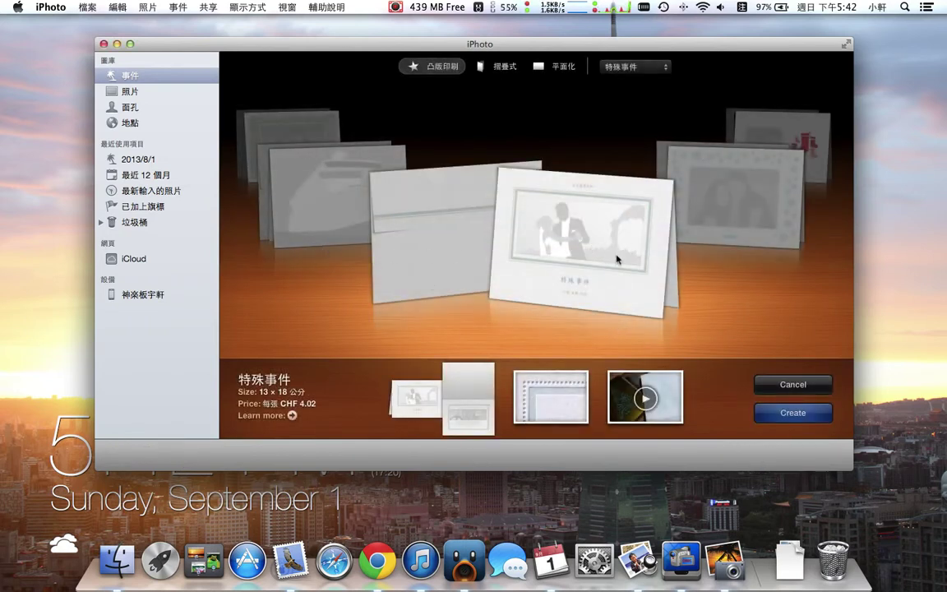
- Browse the letterpress card themes (凸版印刷) and create the card with the 特殊事件 theme
{"action": "left_click", "coordinate": [342, 284]}
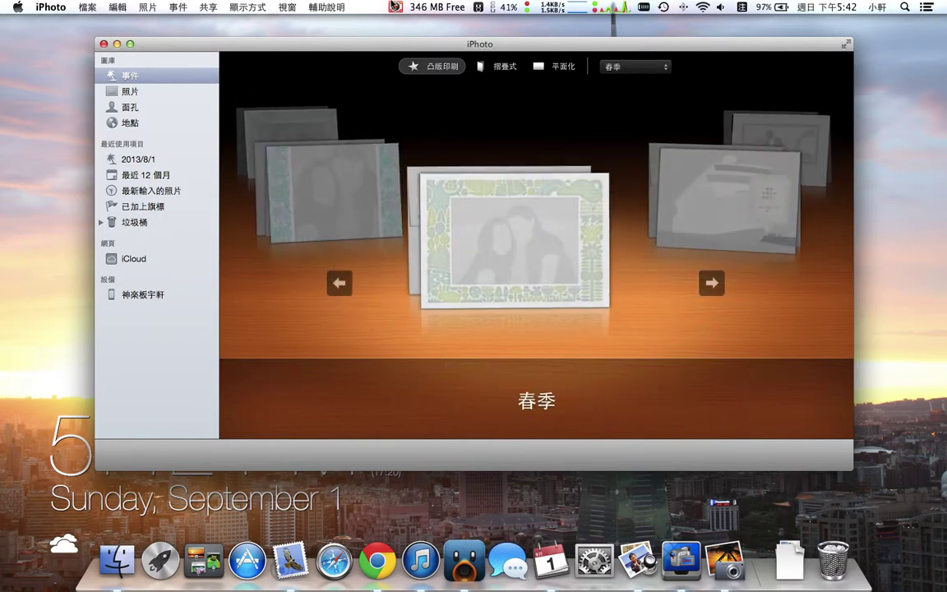
{"action": "left_click", "coordinate": [395, 7]}
{"action": "left_click", "coordinate": [402, 37]}
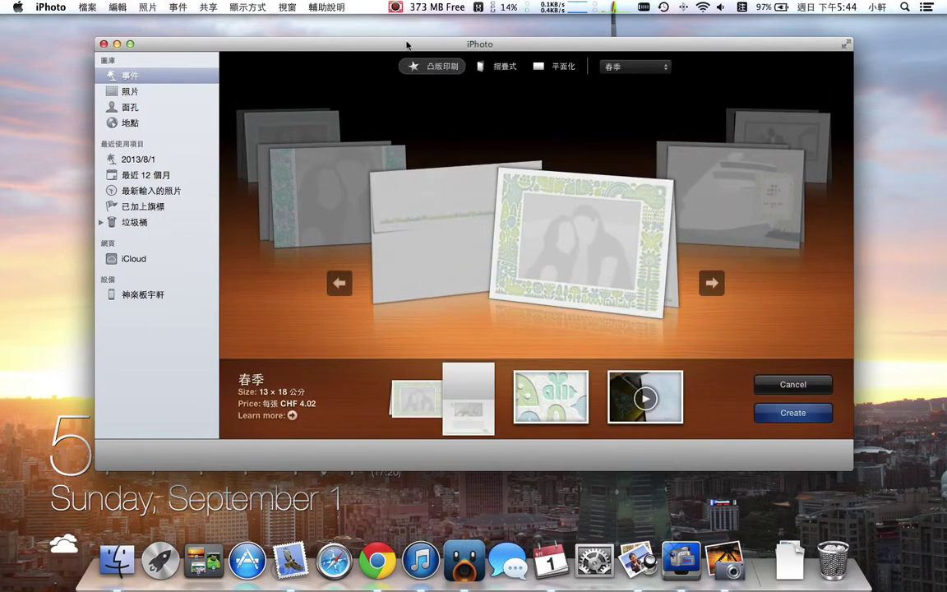
{"action": "left_click", "coordinate": [712, 283]}
{"action": "left_click", "coordinate": [719, 283]}
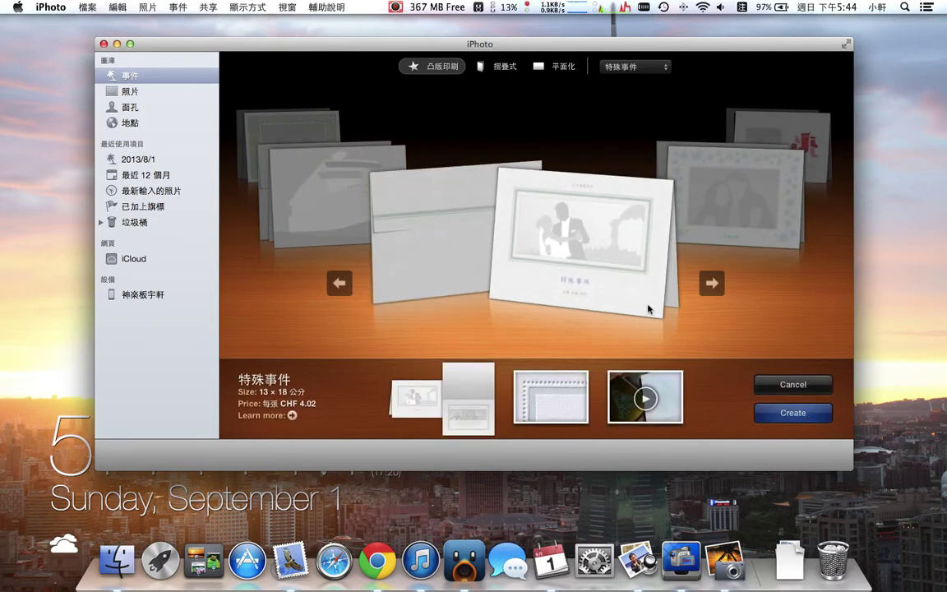
{"action": "left_click", "coordinate": [794, 412]}
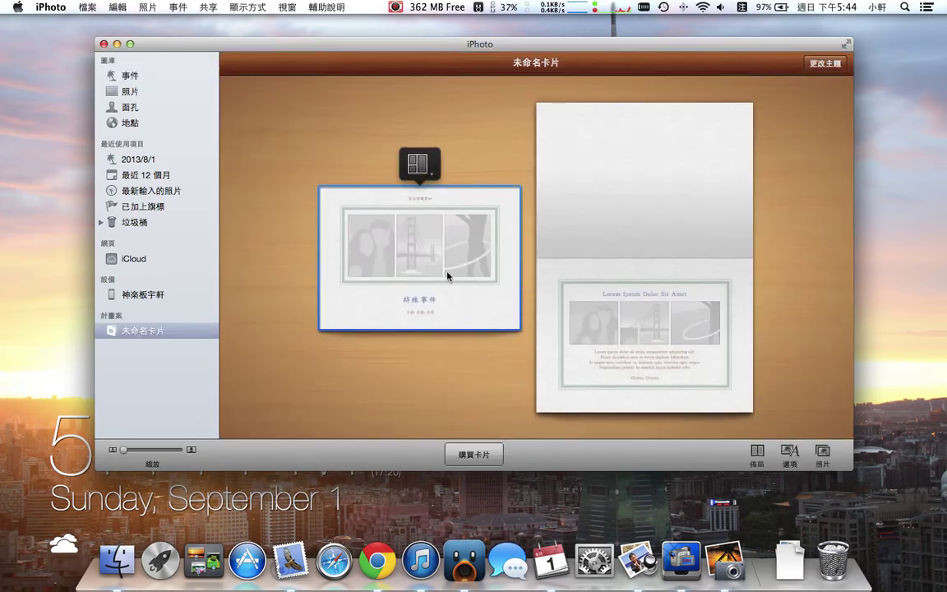
- Show the project photos, filter them to the 2013/8/1 event, and place the tower photo in the card cover's first frame
{"action": "left_click", "coordinate": [407, 234]}
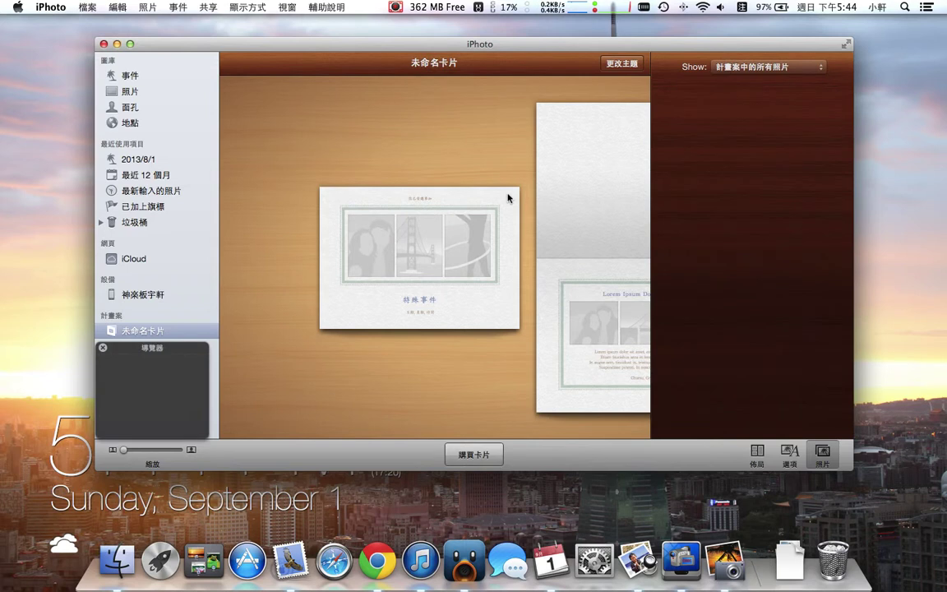
{"action": "left_click", "coordinate": [377, 256]}
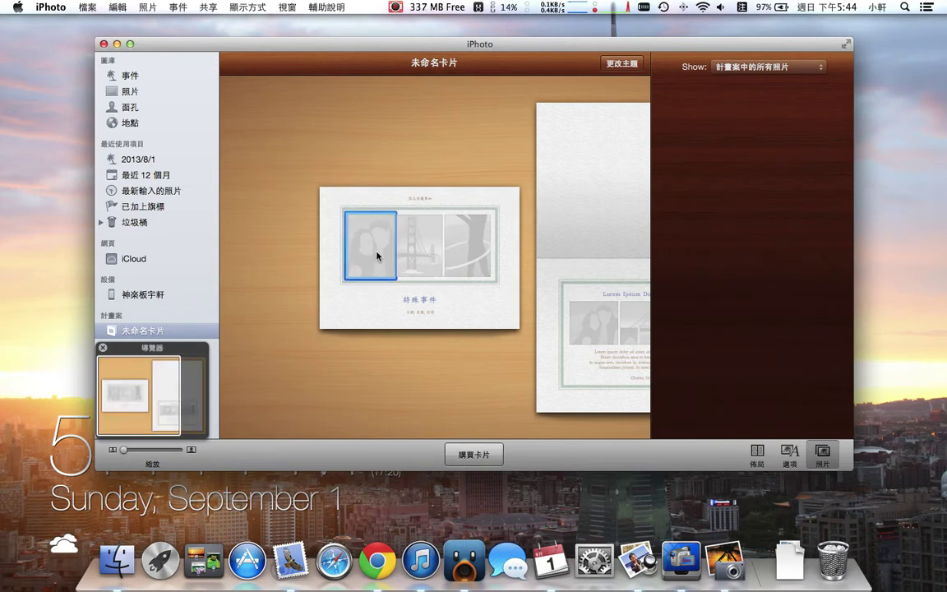
{"action": "left_click", "coordinate": [768, 66]}
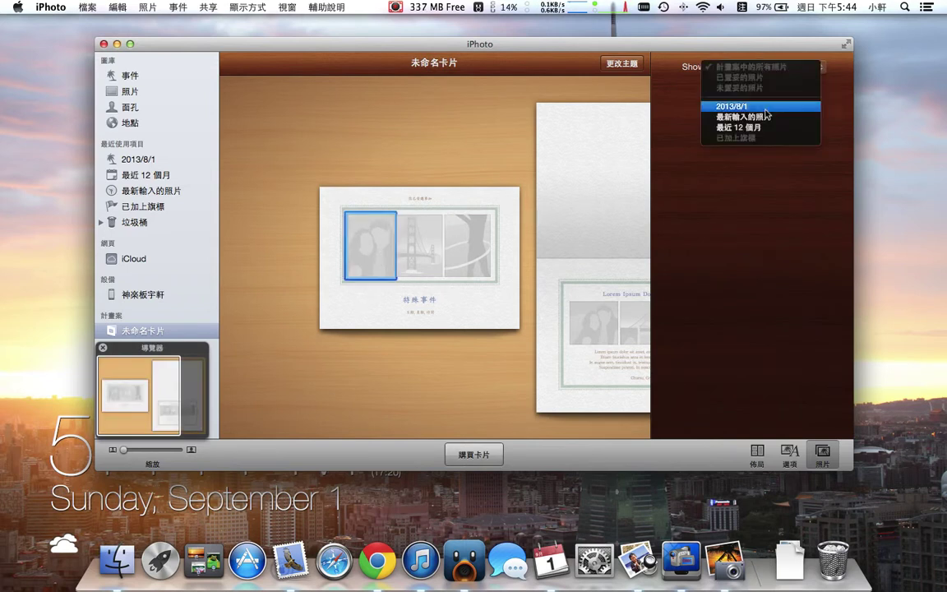
{"action": "left_click", "coordinate": [740, 99]}
{"action": "left_click", "coordinate": [768, 66]}
{"action": "left_click", "coordinate": [765, 76]}
{"action": "left_click", "coordinate": [765, 72]}
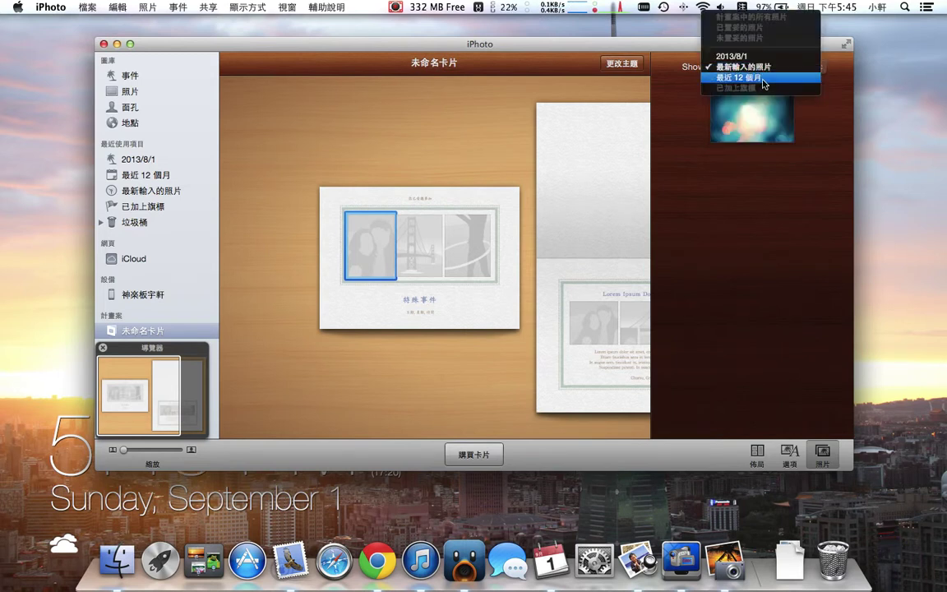
{"action": "left_click", "coordinate": [765, 78]}
{"action": "left_click", "coordinate": [763, 67]}
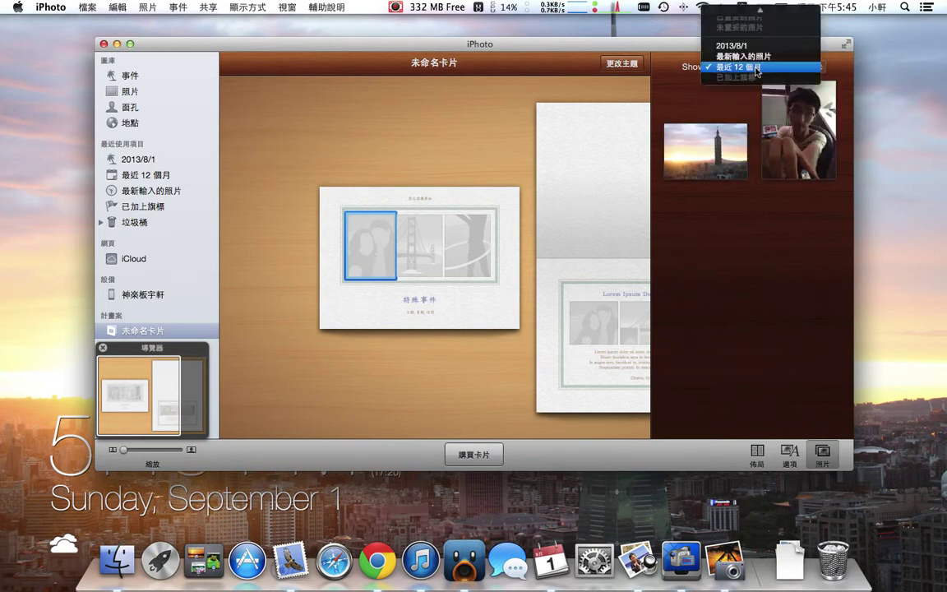
{"action": "left_click", "coordinate": [740, 41]}
{"action": "left_click_drag", "start_coordinate": [740, 118], "coordinate": [370, 243]}
- Place the teal photo from the latest imports (最新輸入的照片) in the cover's second and third frames
{"action": "left_click", "coordinate": [757, 66]}
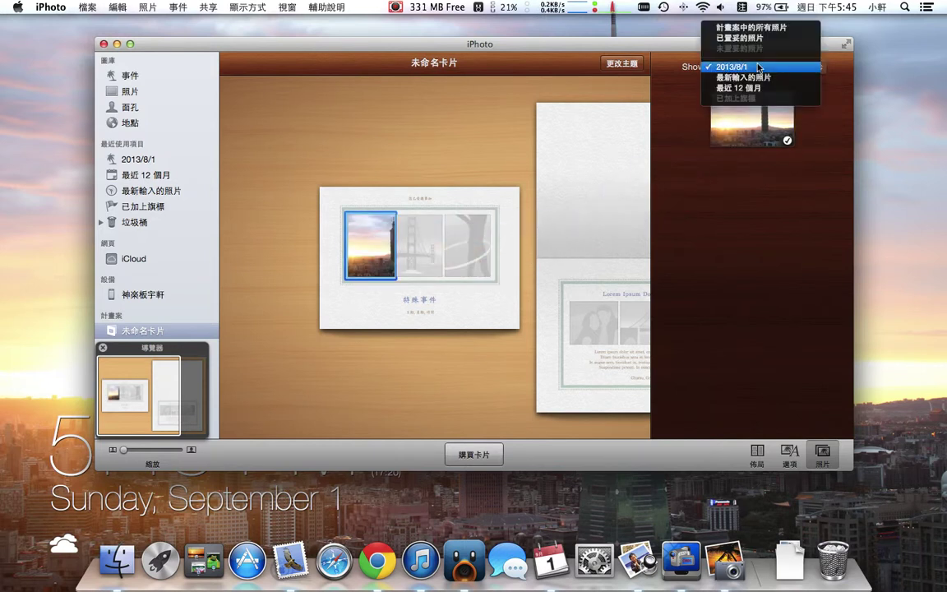
{"action": "left_click", "coordinate": [748, 78]}
{"action": "left_click_drag", "start_coordinate": [753, 118], "coordinate": [432, 247]}
{"action": "left_click_drag", "start_coordinate": [750, 115], "coordinate": [469, 242]}
- Fill the inside page's two outer frames with the teal photo and its middle frame with the 2013/8/1 tower photo
{"action": "left_click", "coordinate": [545, 264]}
{"action": "left_click_drag", "start_coordinate": [752, 115], "coordinate": [459, 322]}
{"action": "left_click_drag", "start_coordinate": [750, 115], "coordinate": [491, 323]}
{"action": "left_click", "coordinate": [771, 67]}
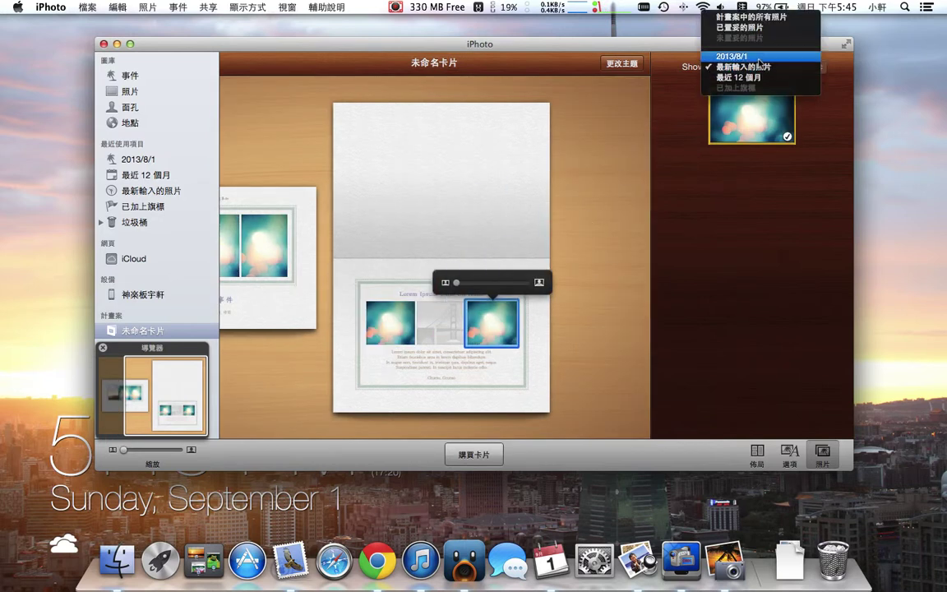
{"action": "left_click", "coordinate": [768, 56]}
{"action": "left_click_drag", "start_coordinate": [752, 116], "coordinate": [441, 321]}
{"action": "left_click", "coordinate": [440, 178]}
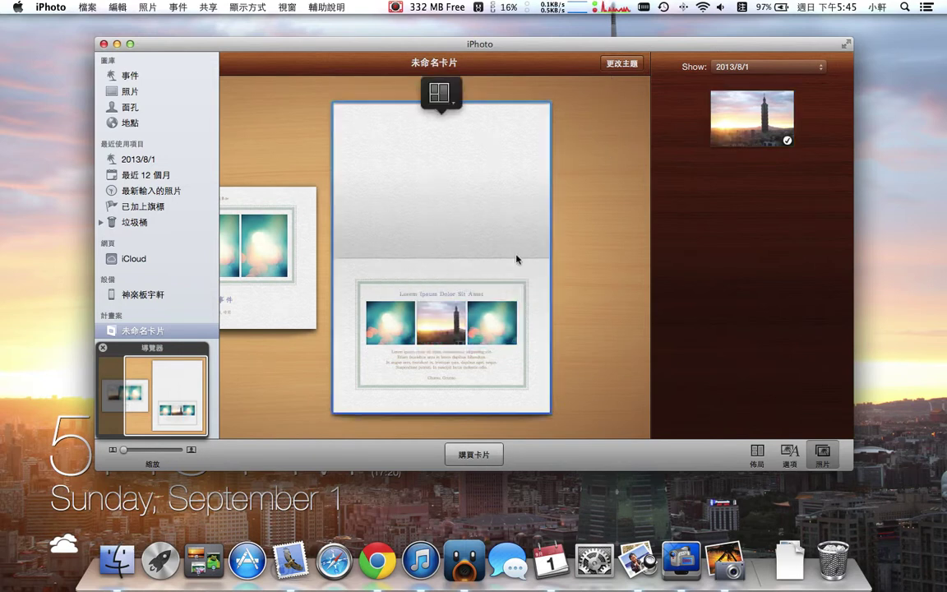
- Open the card's purchase summary despite the unedited default text, and cancel the order
{"action": "left_click", "coordinate": [476, 457]}
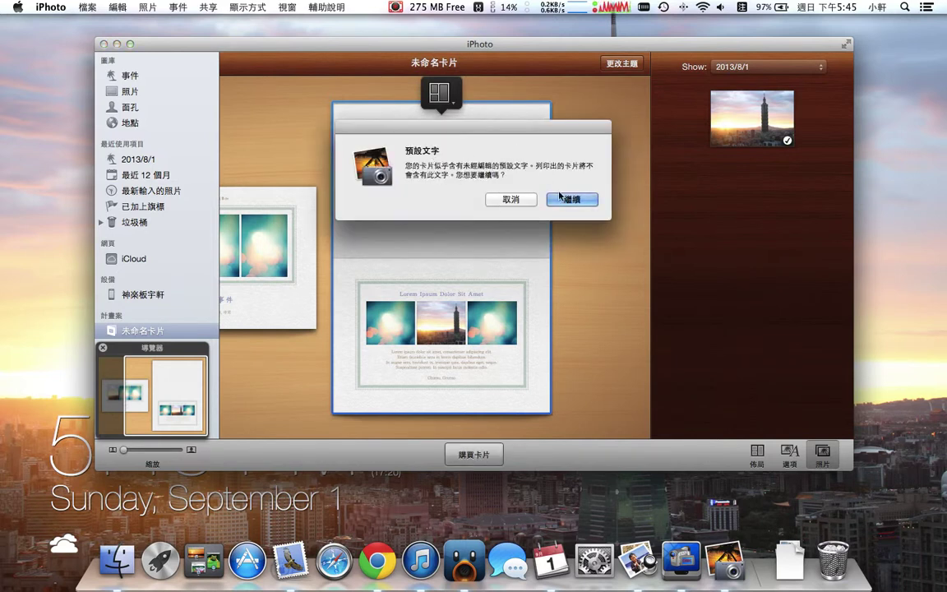
{"action": "left_click", "coordinate": [571, 200]}
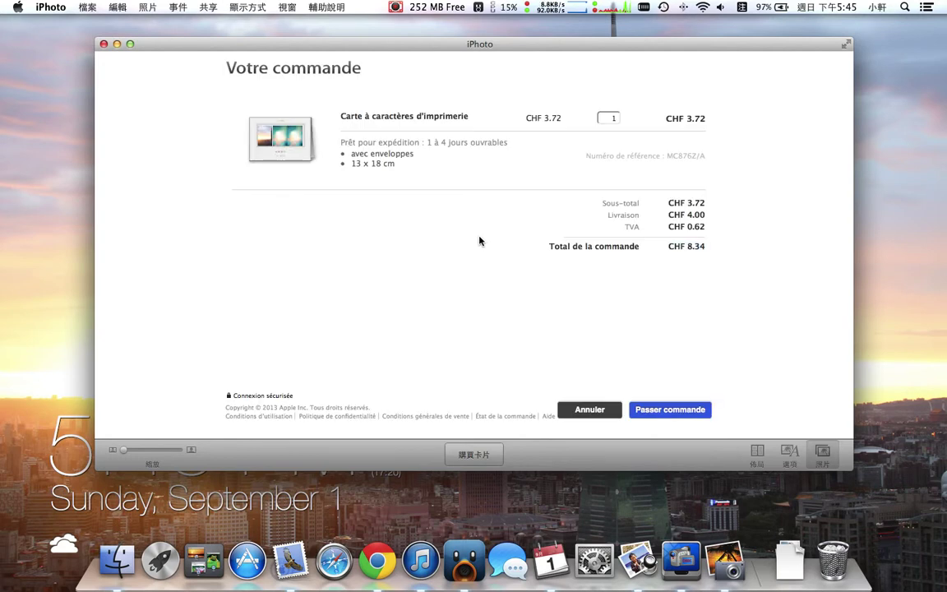
{"action": "left_click", "coordinate": [575, 411]}
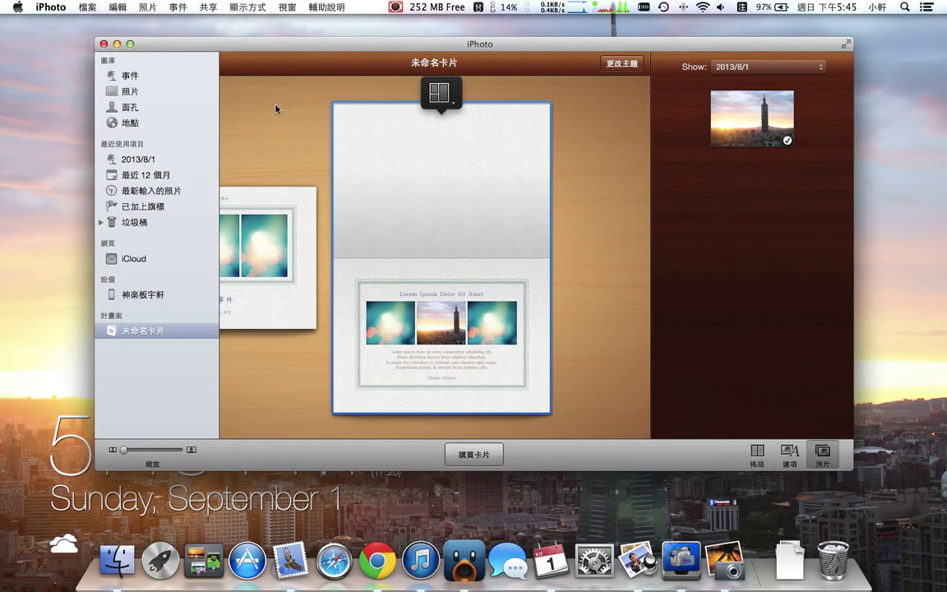
- Start a new calendar project, browse the calendar themes, and choose the 正式 theme for it
{"action": "left_click", "coordinate": [76, 5]}
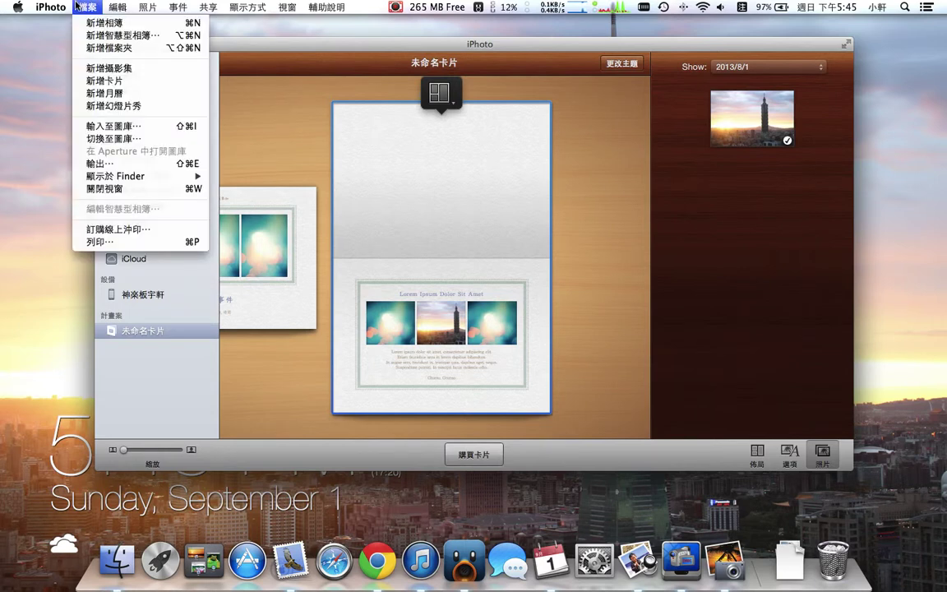
{"action": "left_click", "coordinate": [105, 109]}
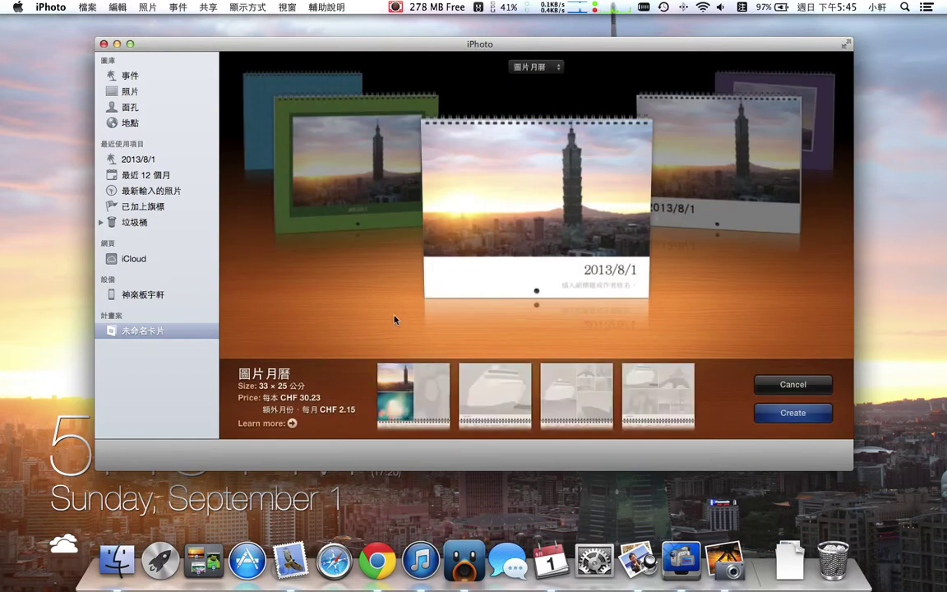
{"action": "scroll", "coordinate": [613, 230], "scroll_direction": "left", "scroll_amount": 2}
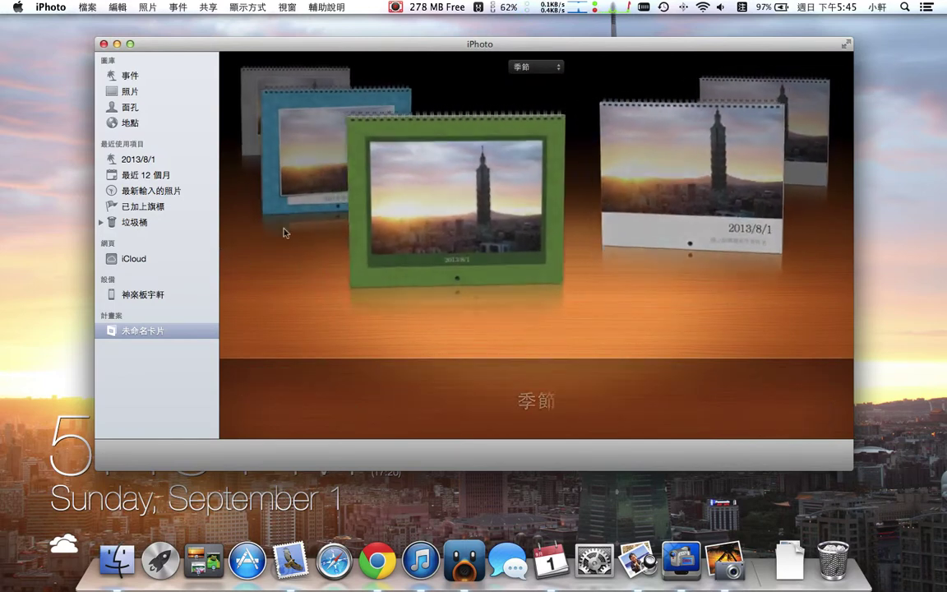
{"action": "scroll", "coordinate": [717, 216], "scroll_direction": "left", "scroll_amount": 2}
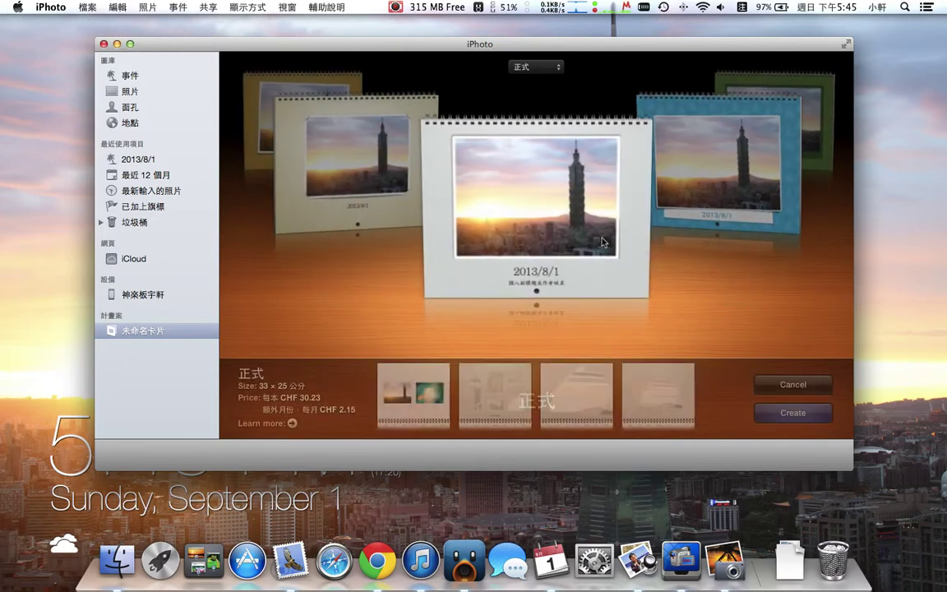
{"action": "left_click", "coordinate": [773, 420]}
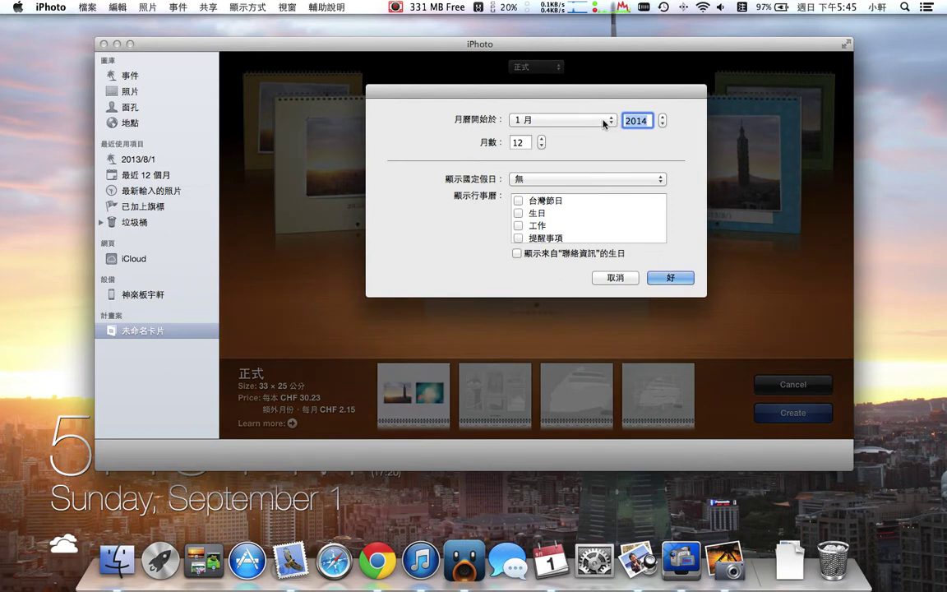
- Set the calendar's national holidays to Taiwan (台灣) and confirm the calendar settings
{"action": "left_click", "coordinate": [572, 179]}
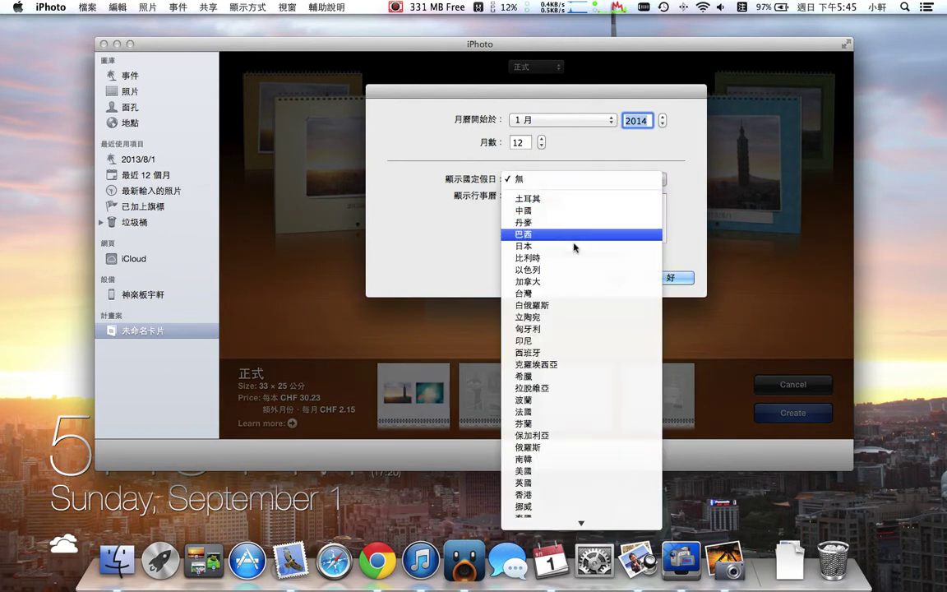
{"action": "left_click", "coordinate": [566, 294]}
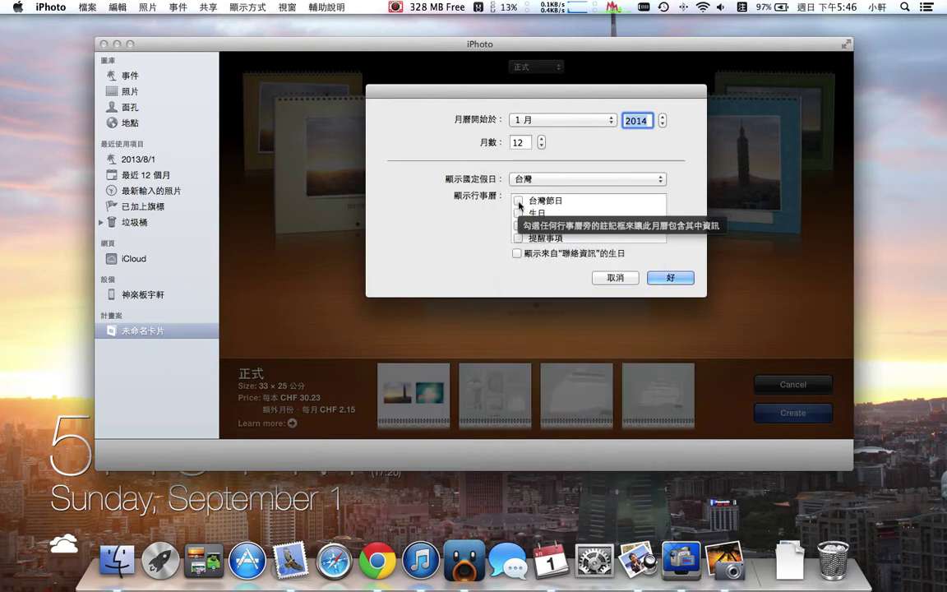
{"action": "left_click", "coordinate": [668, 277]}
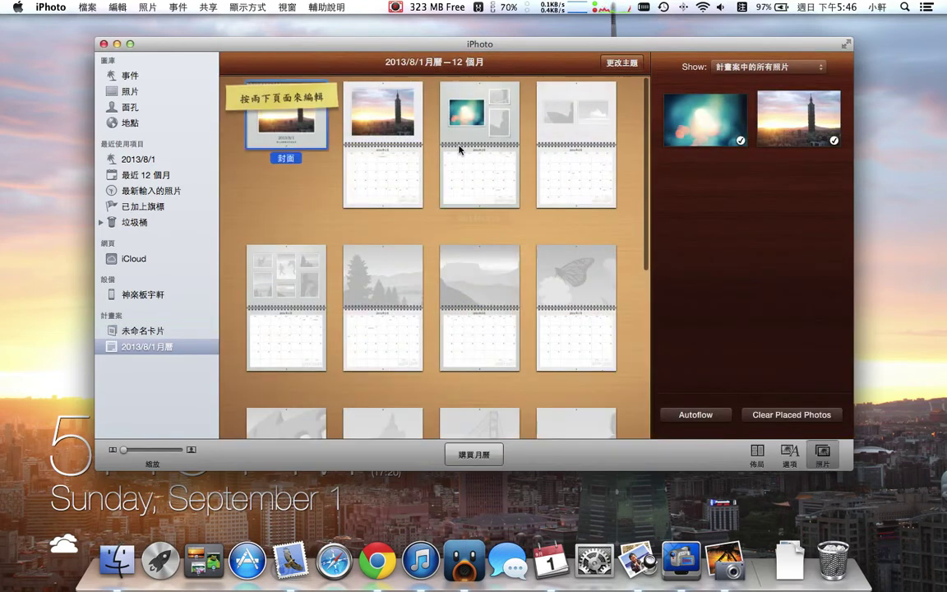
- Try to place the teal photo in an empty frame on the February page, and look through the remaining calendar pages
{"action": "left_click", "coordinate": [713, 118]}
{"action": "left_click_drag", "start_coordinate": [714, 119], "coordinate": [498, 123]}
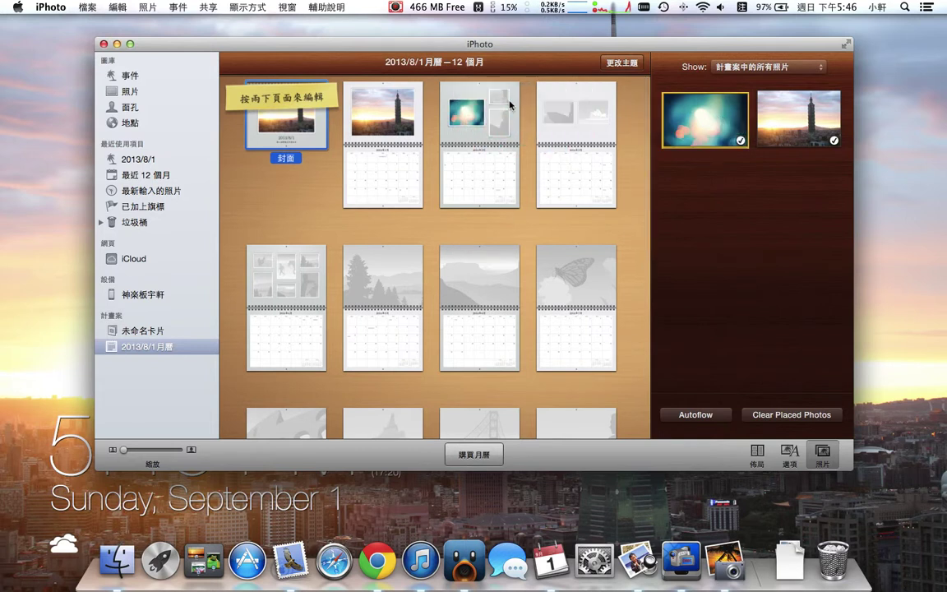
{"action": "scroll", "coordinate": [496, 215], "scroll_direction": "down", "scroll_amount": 5}
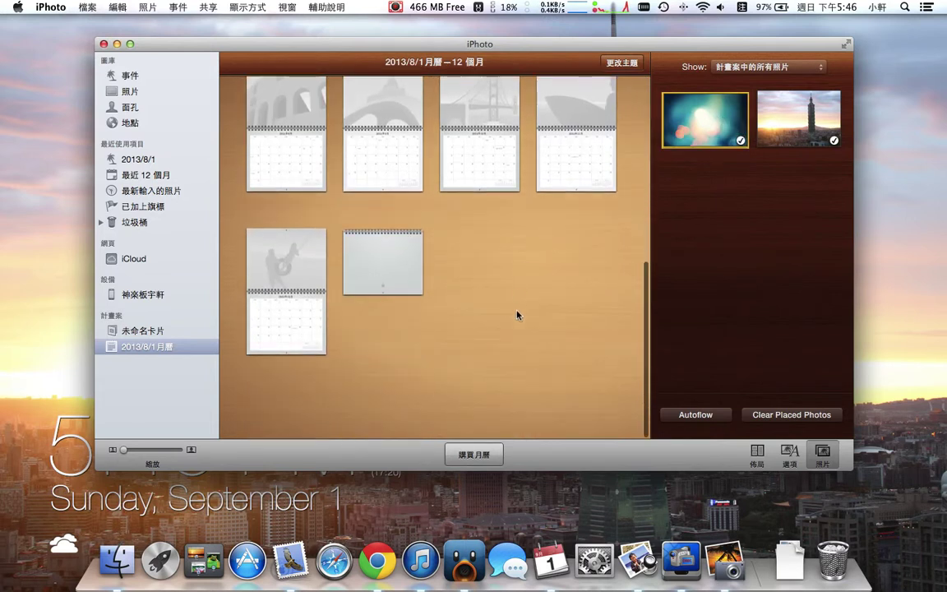
{"action": "scroll", "coordinate": [518, 296], "scroll_direction": "up", "scroll_amount": 5}
{"action": "scroll", "coordinate": [491, 291], "scroll_direction": "down", "scroll_amount": 5}
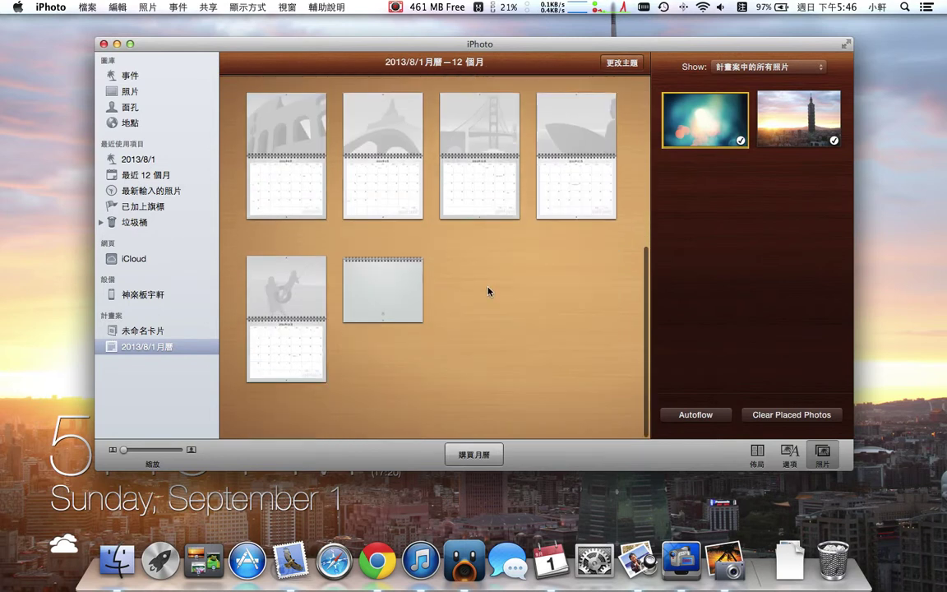
- Try to purchase the 2013/8/1 calendar, responding to the prompts about the project
{"action": "left_click", "coordinate": [474, 454]}
{"action": "left_click", "coordinate": [571, 199]}
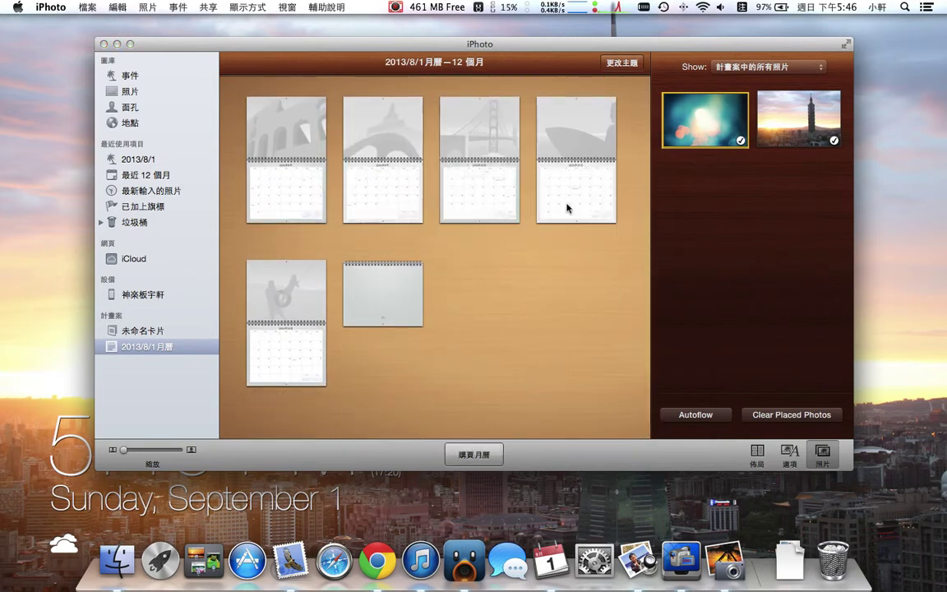
{"action": "left_click", "coordinate": [572, 203]}
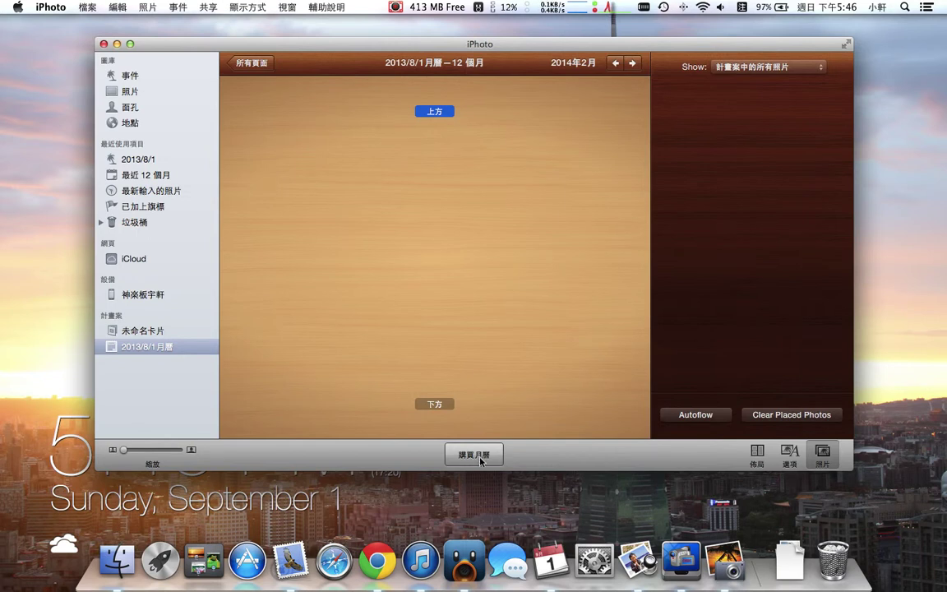
- Open the date box for 7 February 2014 on the calendar page and close it without adding anything
{"action": "scroll", "coordinate": [483, 405], "scroll_direction": "down", "scroll_amount": 3}
{"action": "left_click", "coordinate": [459, 324]}
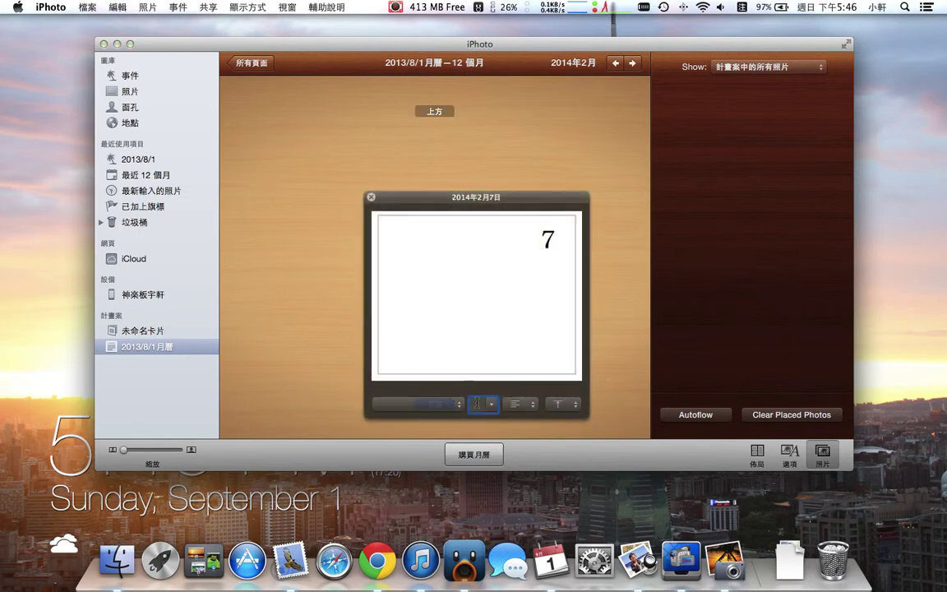
{"action": "left_click", "coordinate": [370, 198]}
- Try again to purchase the calendar, continuing past the default-text prompt and dismissing the unfinished-calendar notice
{"action": "left_click", "coordinate": [473, 454]}
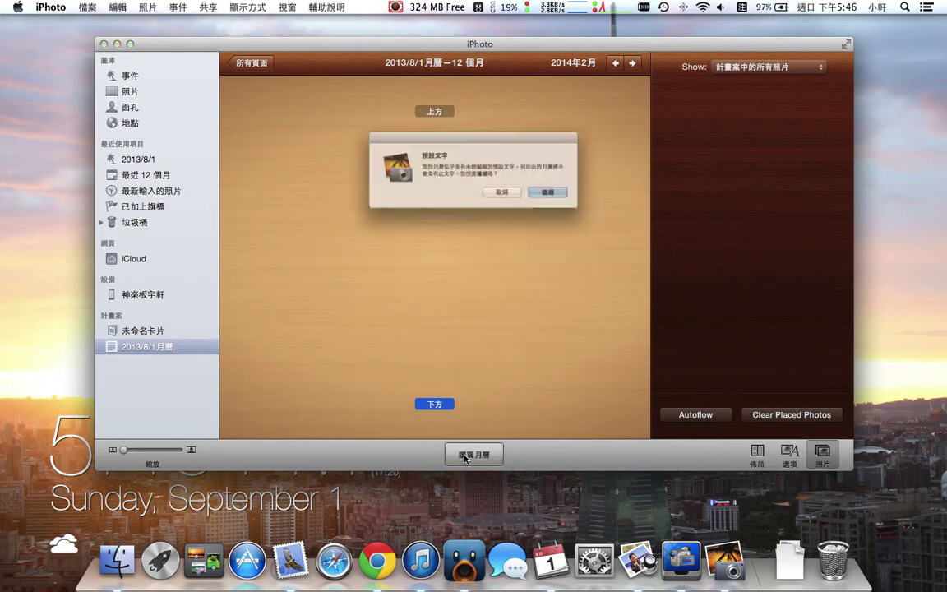
{"action": "left_click", "coordinate": [564, 204]}
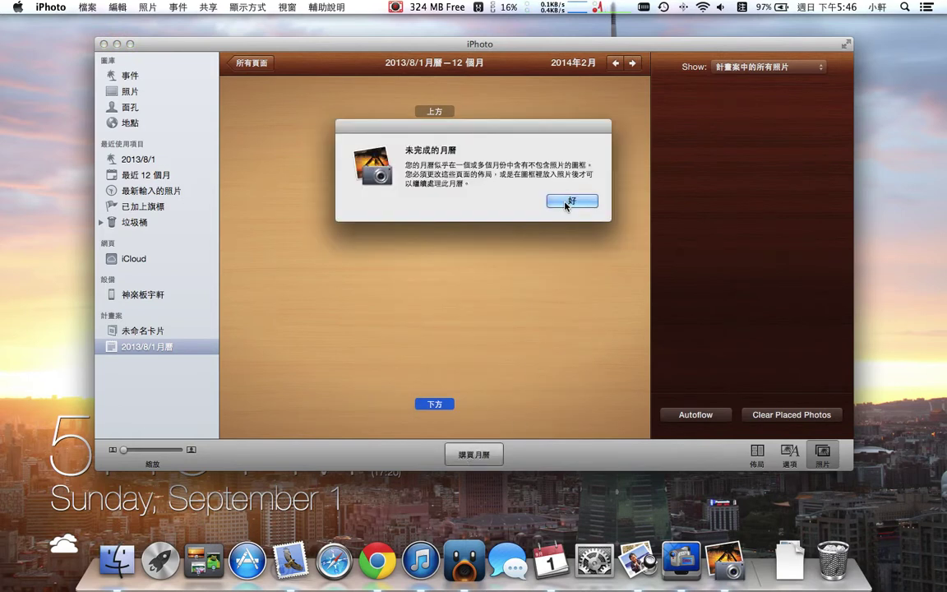
{"action": "left_click", "coordinate": [566, 205]}
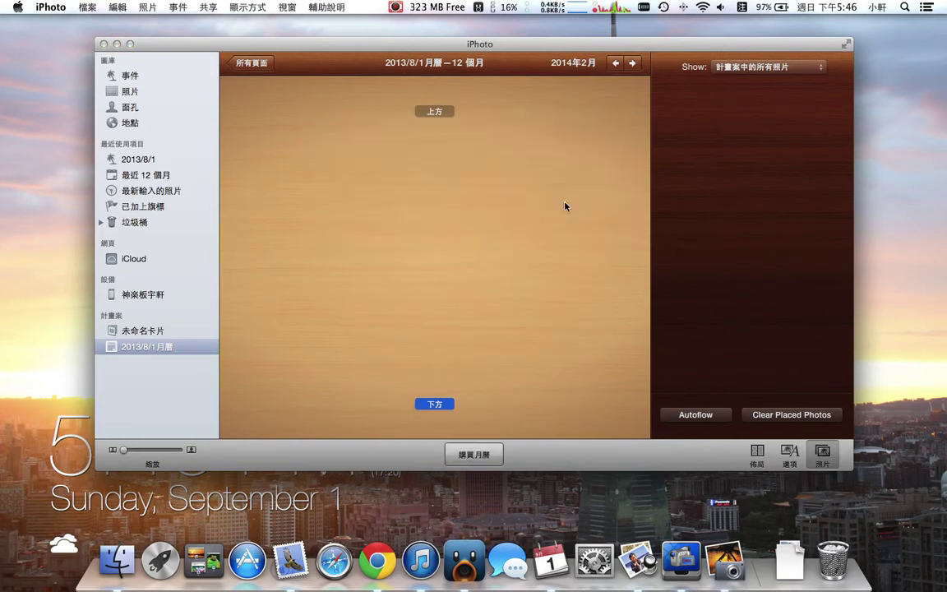
- Return to the overview of all calendar pages and try to add the teal photo to the February 2014 page
{"action": "left_click", "coordinate": [258, 63]}
{"action": "left_click_drag", "start_coordinate": [706, 119], "coordinate": [510, 115]}
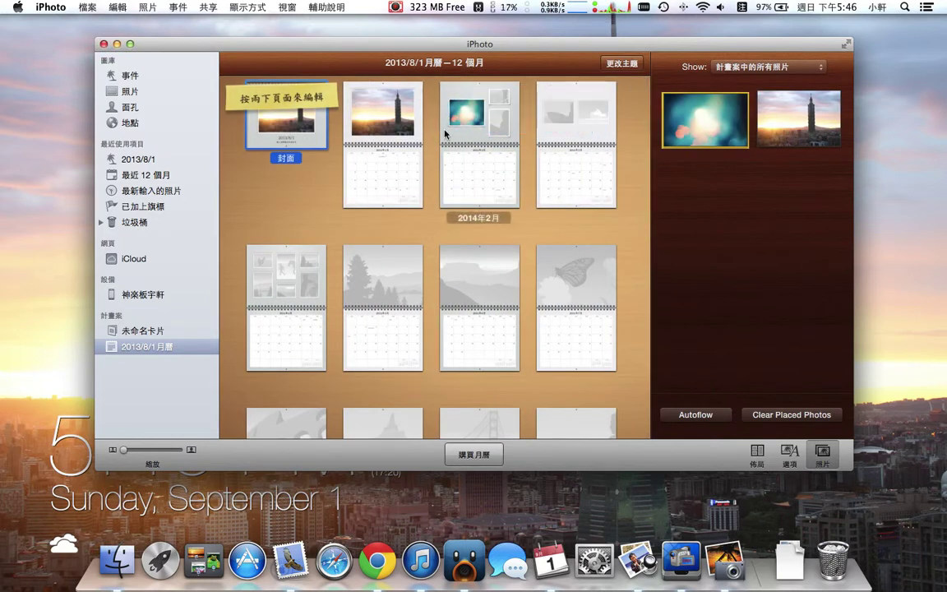
{"action": "left_click", "coordinate": [414, 119]}
{"action": "left_click_drag", "start_coordinate": [703, 120], "coordinate": [473, 119]}
- Change the photo half of the February 2014 page to the full-page one-photo (1 張照片) layout
{"action": "double_click", "coordinate": [473, 119]}
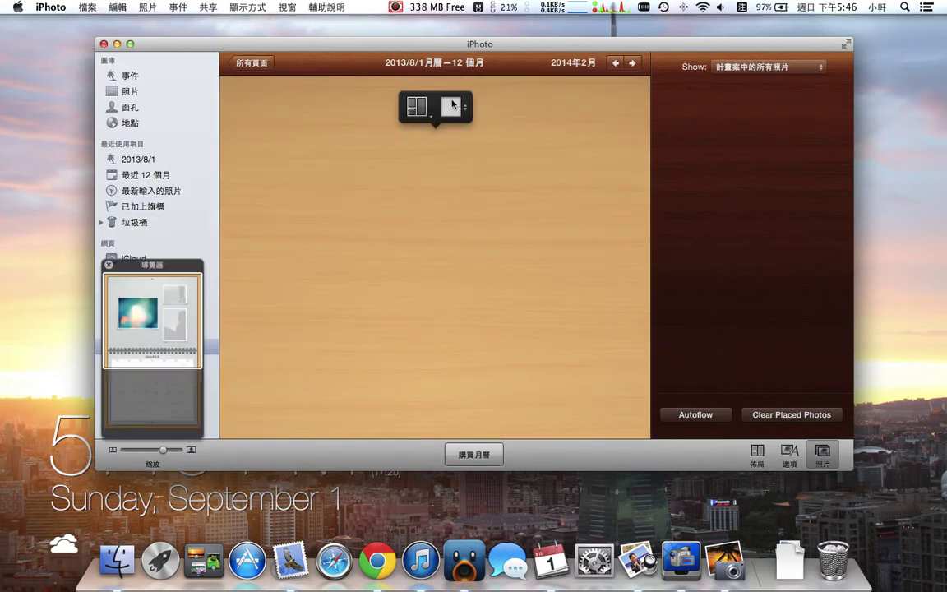
{"action": "left_click", "coordinate": [451, 106]}
{"action": "mouse_move", "coordinate": [431, 88]}
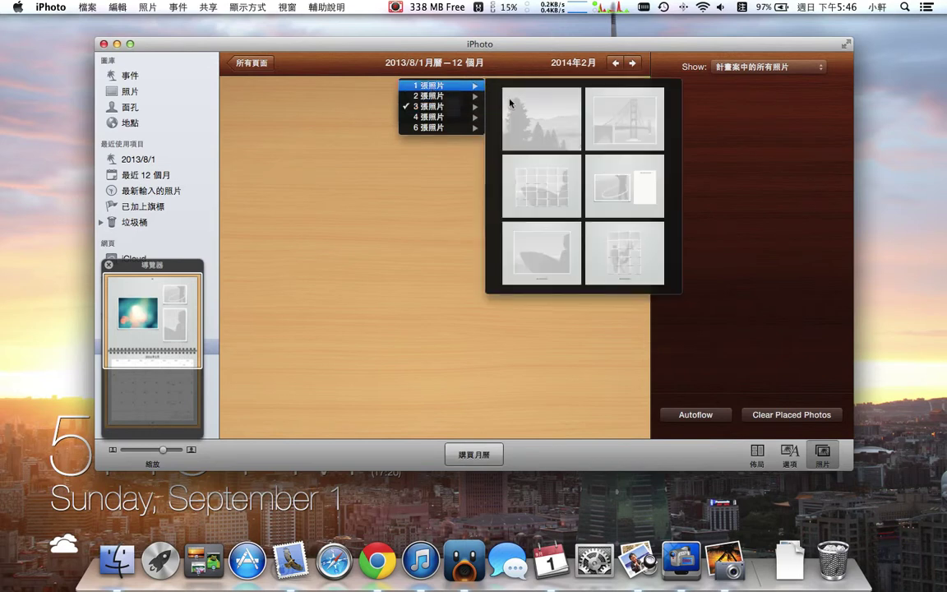
{"action": "left_click", "coordinate": [508, 102]}
- Filter the project's photo list by the 2013/8/1 event, and switch it to 最新輸入的照片
{"action": "left_click", "coordinate": [735, 69]}
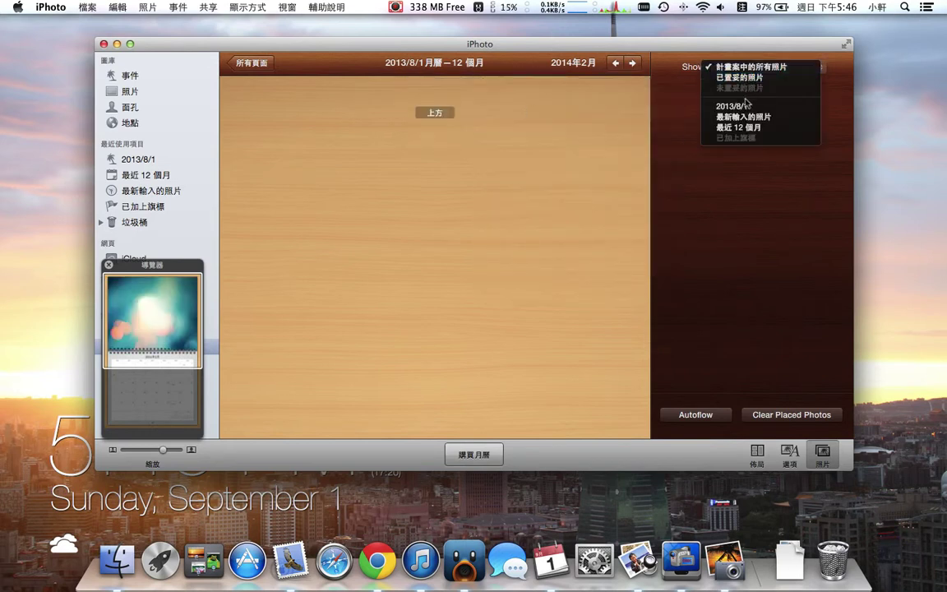
{"action": "left_click", "coordinate": [672, 97]}
{"action": "left_click", "coordinate": [737, 69]}
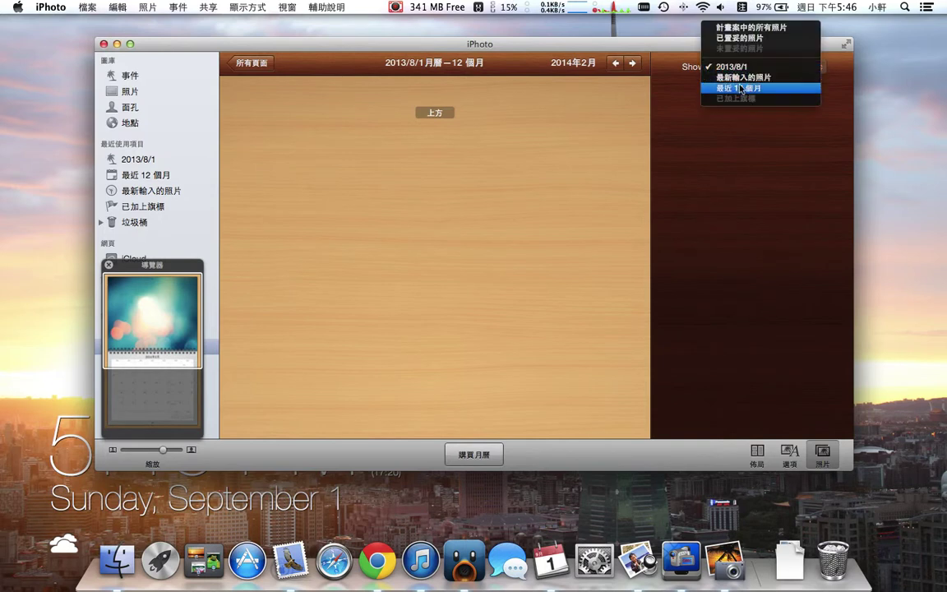
{"action": "left_click", "coordinate": [732, 67]}
{"action": "left_click", "coordinate": [736, 68]}
{"action": "left_click", "coordinate": [743, 77]}
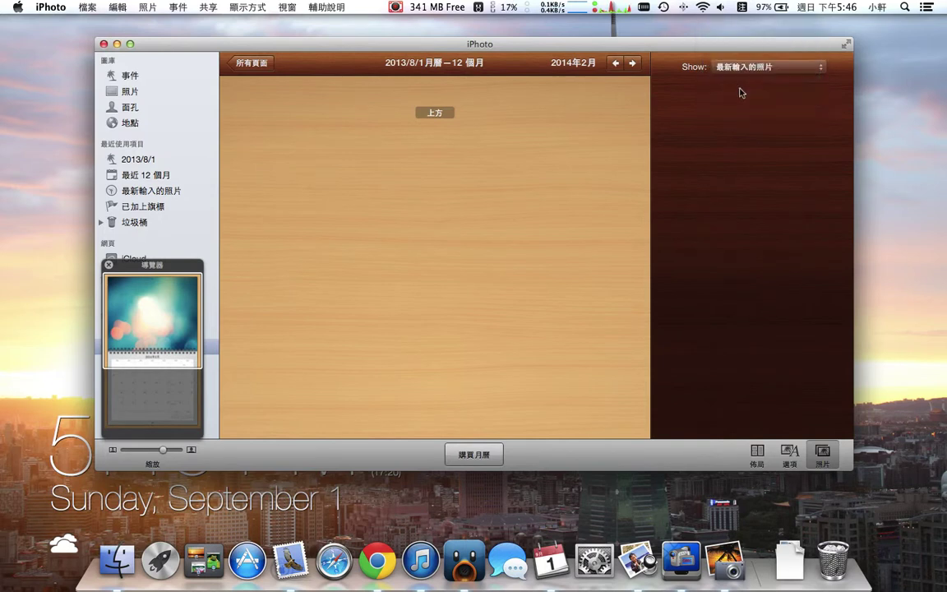
- Close the page navigator and try to purchase the calendar, cancelling at the default-text prompt
{"action": "left_click", "coordinate": [109, 265]}
{"action": "left_click", "coordinate": [482, 452]}
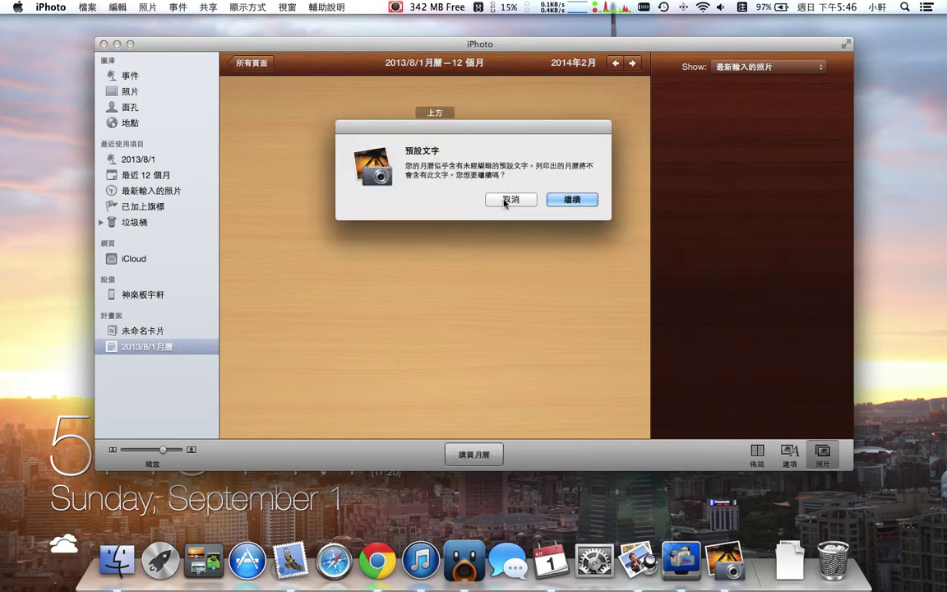
{"action": "left_click", "coordinate": [508, 200]}
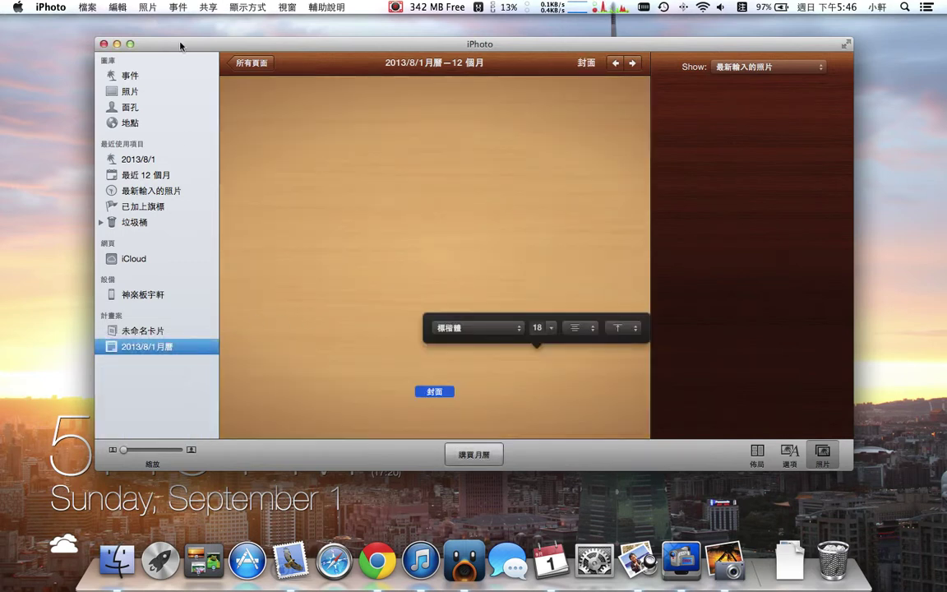
- Create a new slideshow (新增幻燈片秀) from the calendar's photos and view its teal and tower slides
{"action": "left_click", "coordinate": [87, 7]}
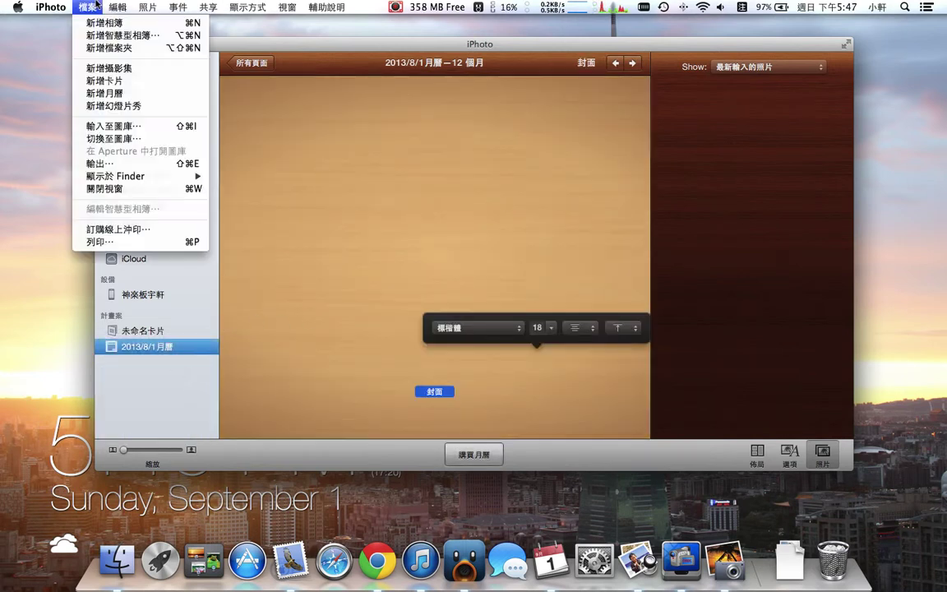
{"action": "left_click", "coordinate": [103, 107]}
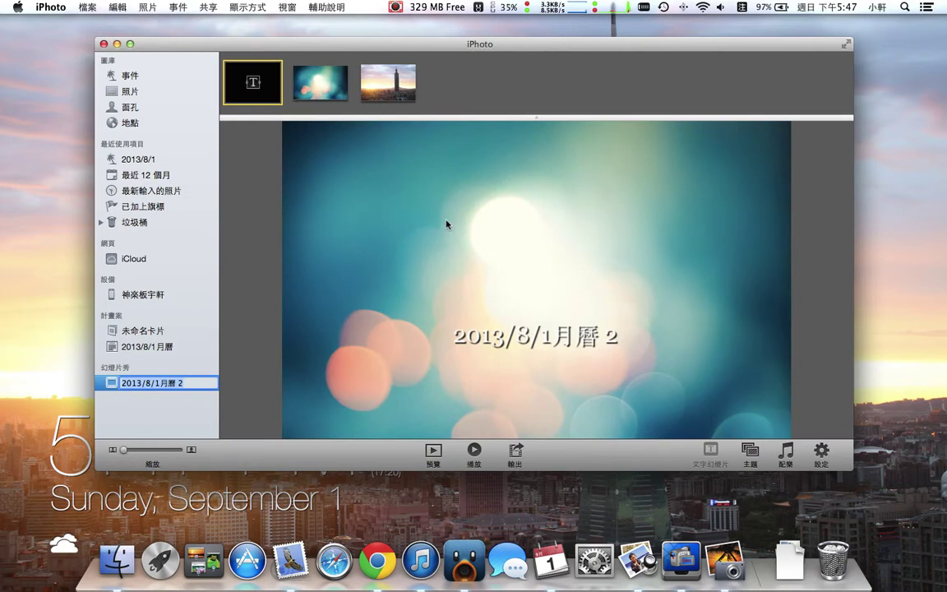
{"action": "left_click", "coordinate": [302, 89]}
{"action": "left_click", "coordinate": [374, 91]}
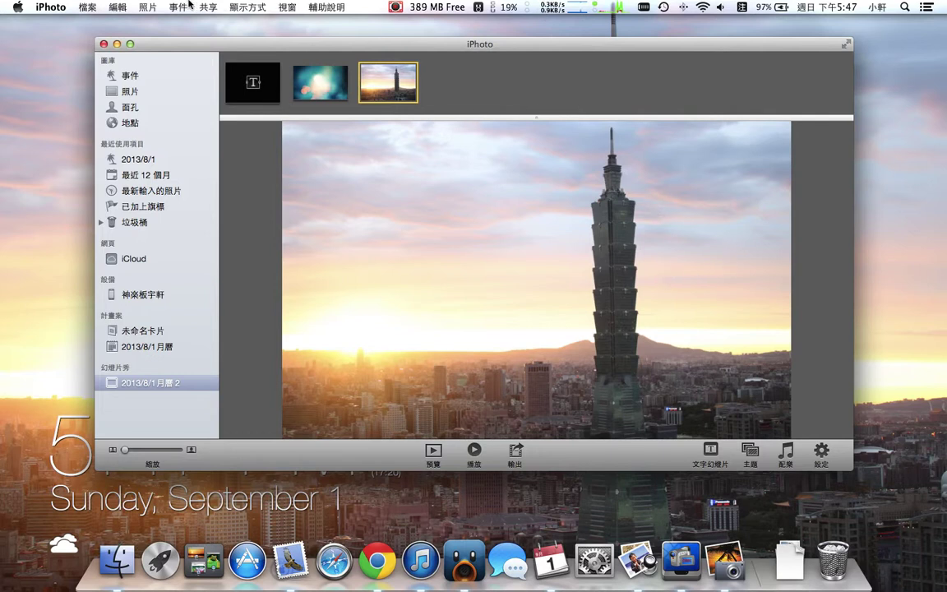
- Play the 2013/8/1月曆 2 slideshow full screen and exit playback
{"action": "left_click", "coordinate": [81, 5]}
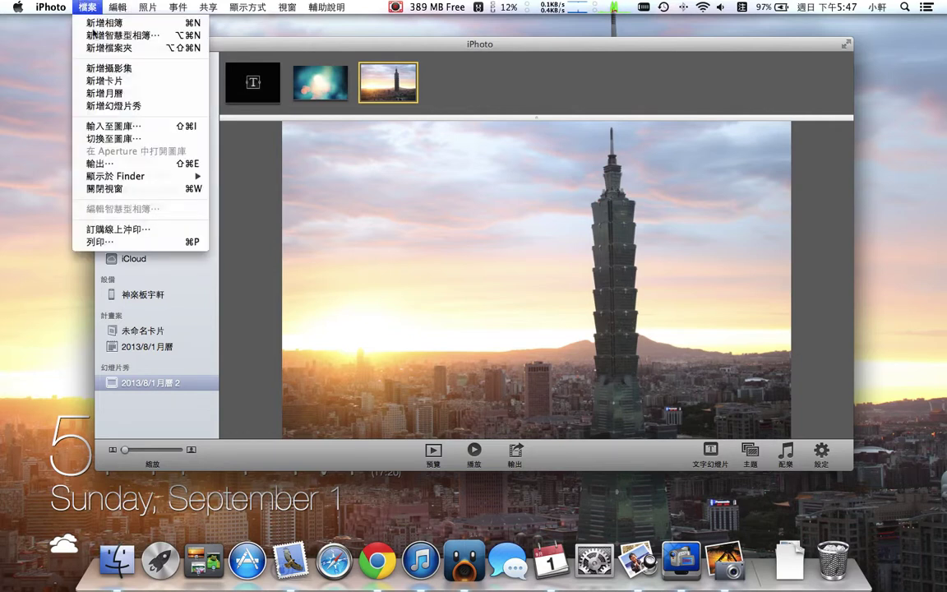
{"action": "left_click", "coordinate": [82, 106]}
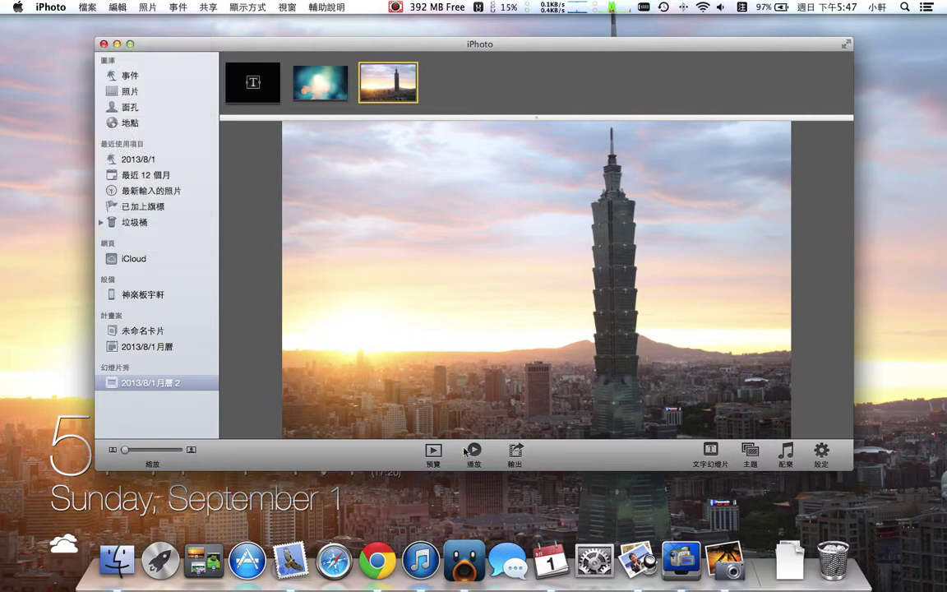
{"action": "left_click", "coordinate": [475, 451]}
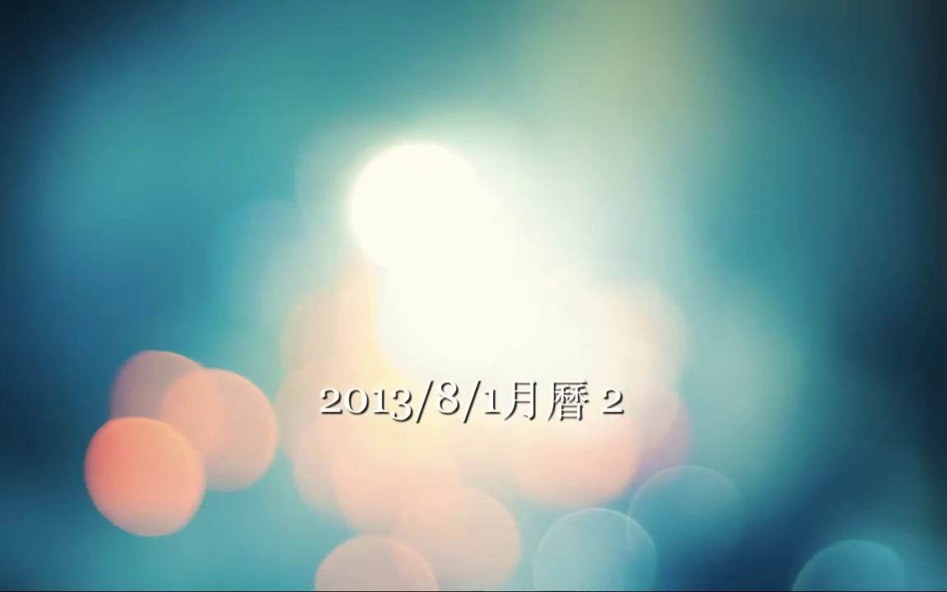
{"action": "mouse_move", "coordinate": [514, 404]}
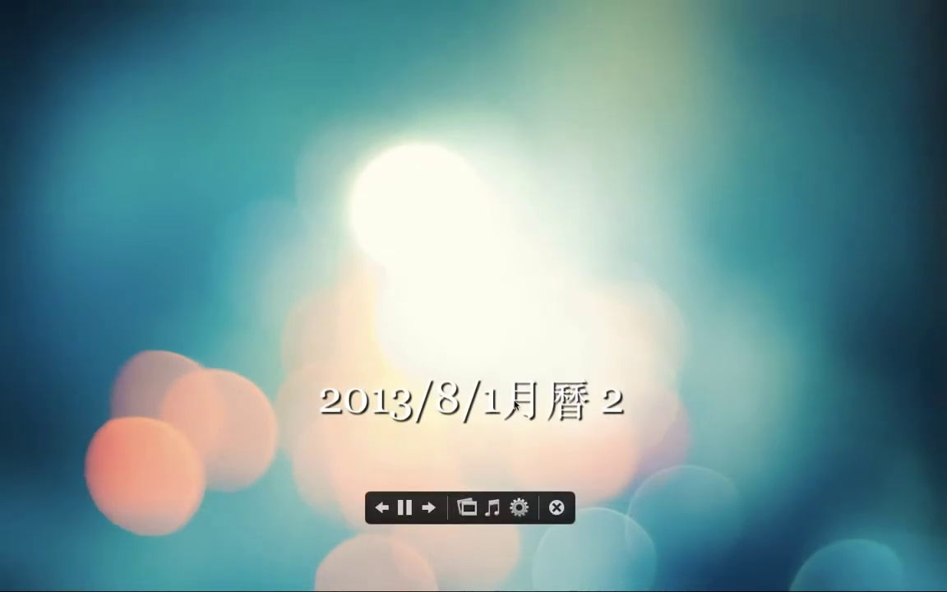
{"action": "key", "text": "Escape"}
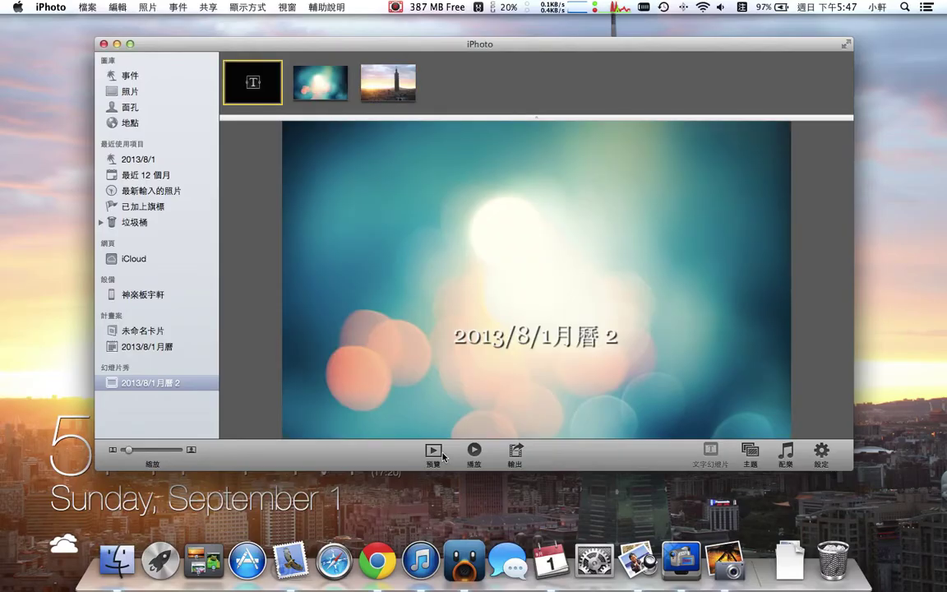
- Open the slideshow's music settings and preview the theme songs in order from Endless Summer to S'Wonderful
{"action": "left_click", "coordinate": [794, 453]}
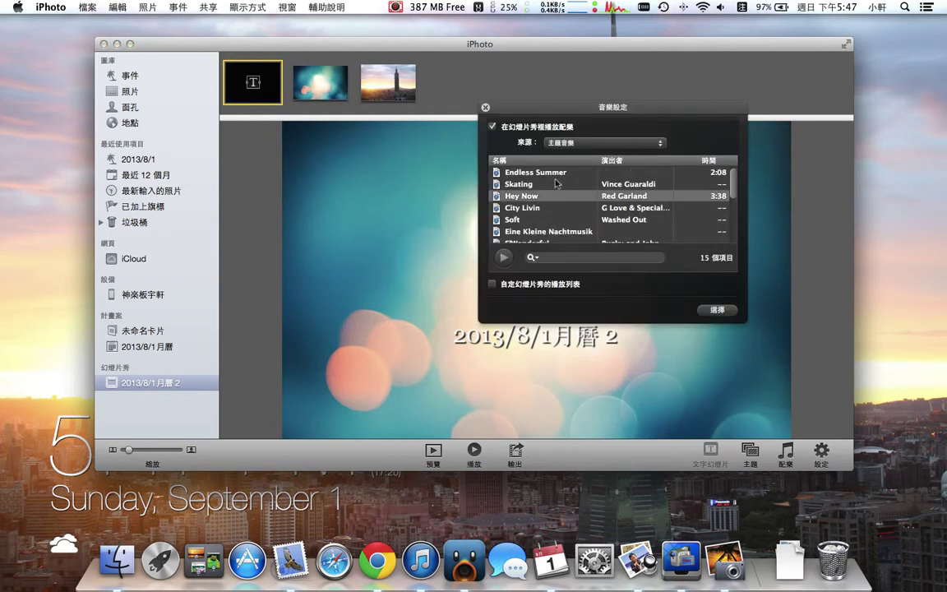
{"action": "double_click", "coordinate": [526, 173]}
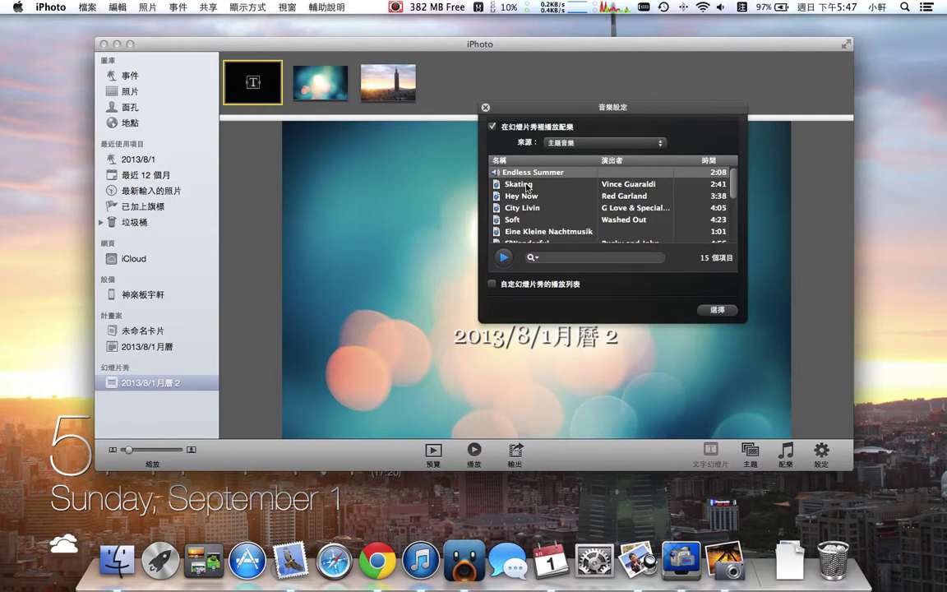
{"action": "double_click", "coordinate": [527, 186]}
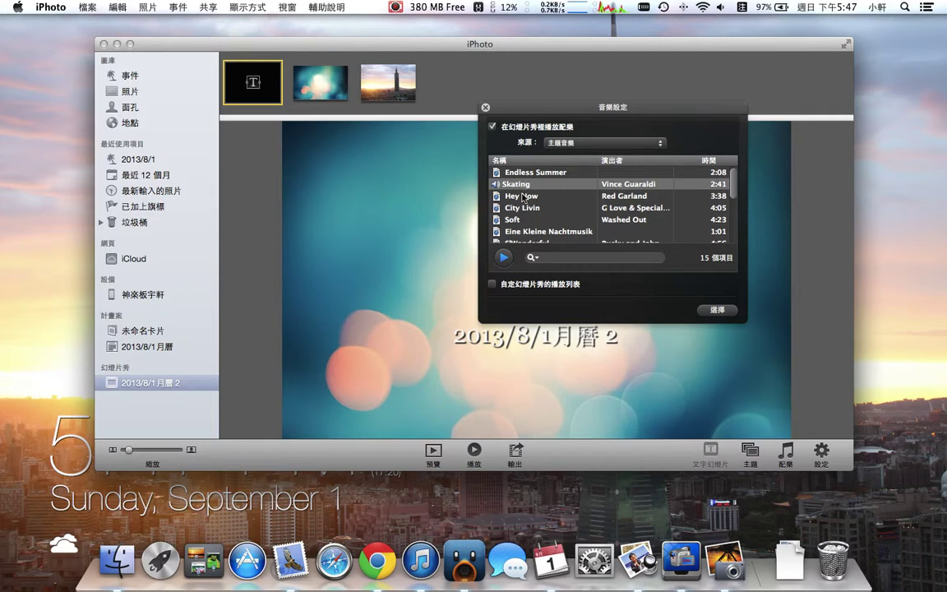
{"action": "double_click", "coordinate": [523, 198]}
{"action": "double_click", "coordinate": [547, 209]}
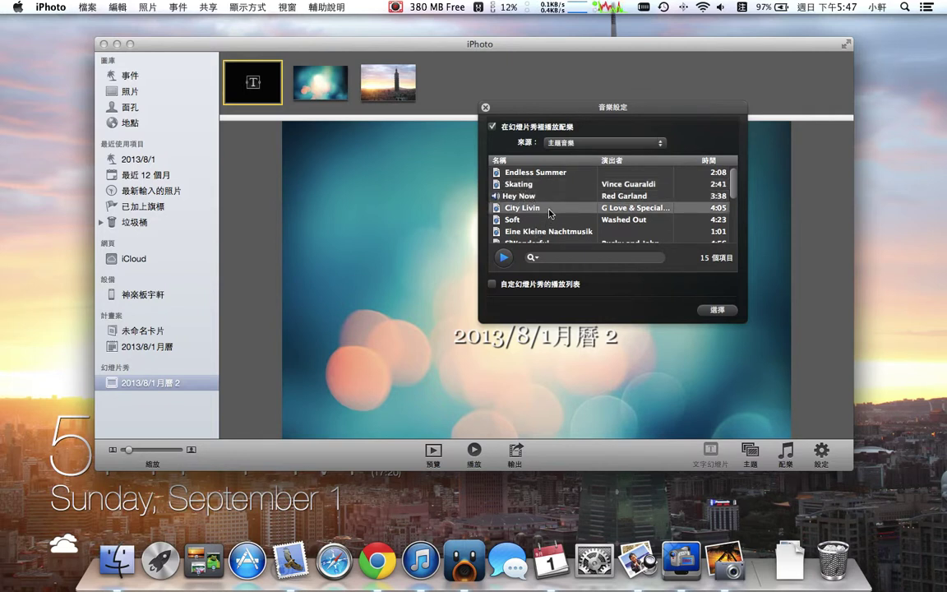
{"action": "scroll", "coordinate": [551, 214], "scroll_direction": "down", "scroll_amount": 2}
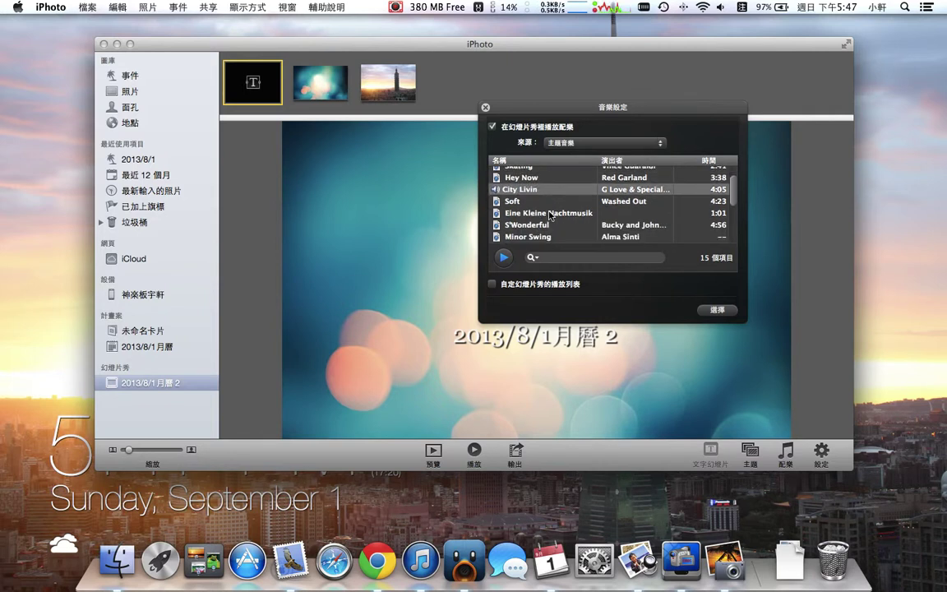
{"action": "double_click", "coordinate": [522, 202]}
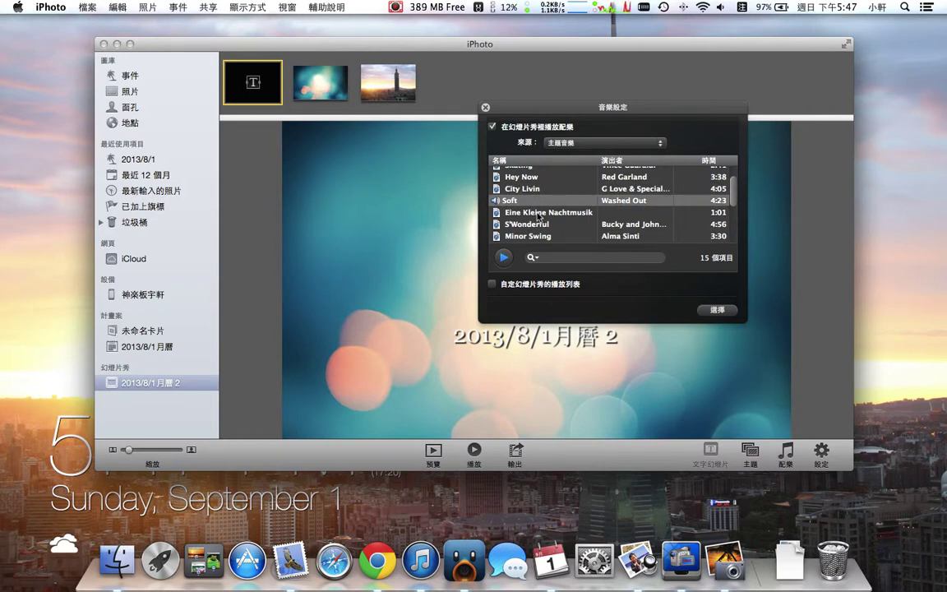
{"action": "double_click", "coordinate": [540, 213]}
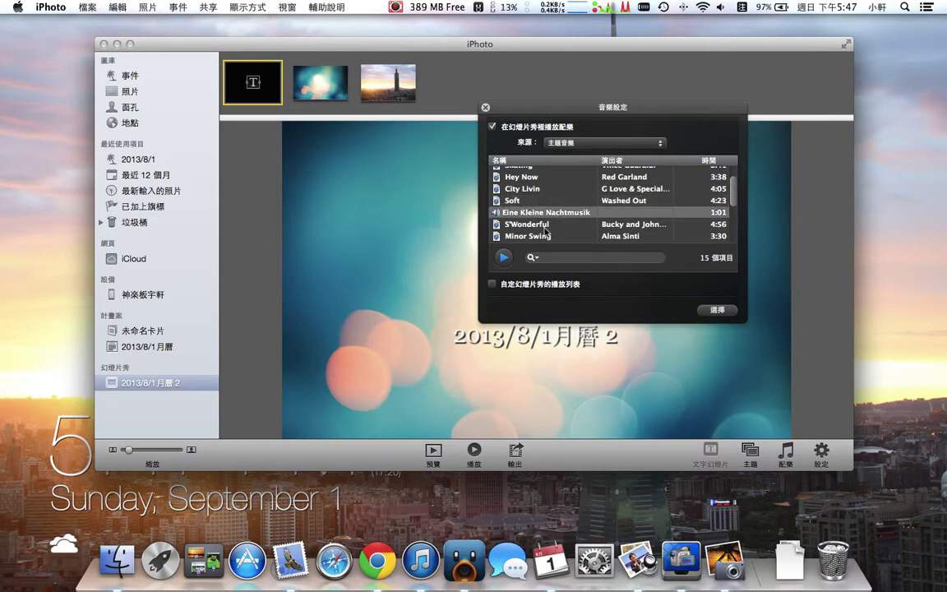
{"action": "double_click", "coordinate": [545, 225]}
- Preview more theme songs, including Minor Swing, I Want Freedom and Endless Summer, and close the music settings without choosing one
{"action": "right_click", "coordinate": [547, 228]}
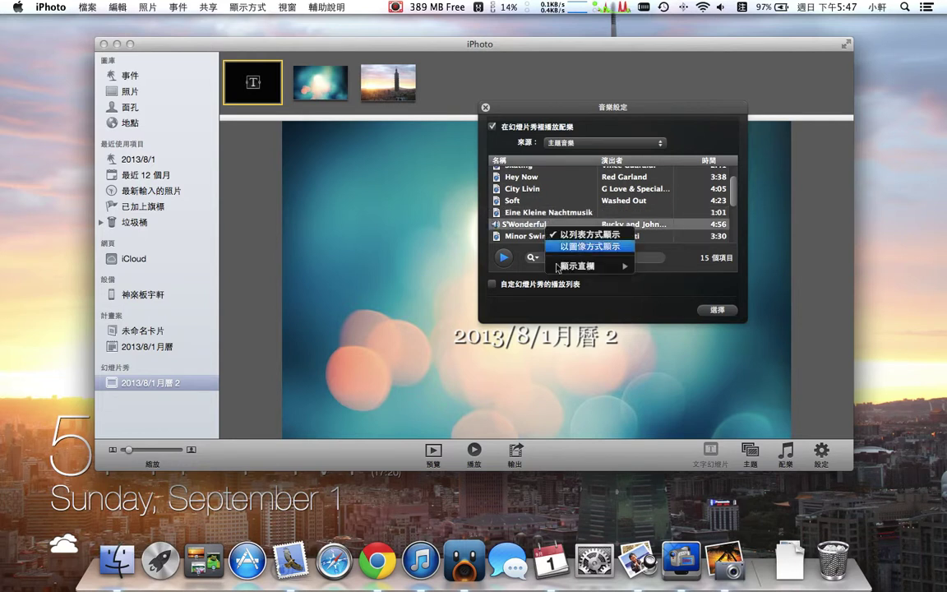
{"action": "left_click", "coordinate": [526, 236]}
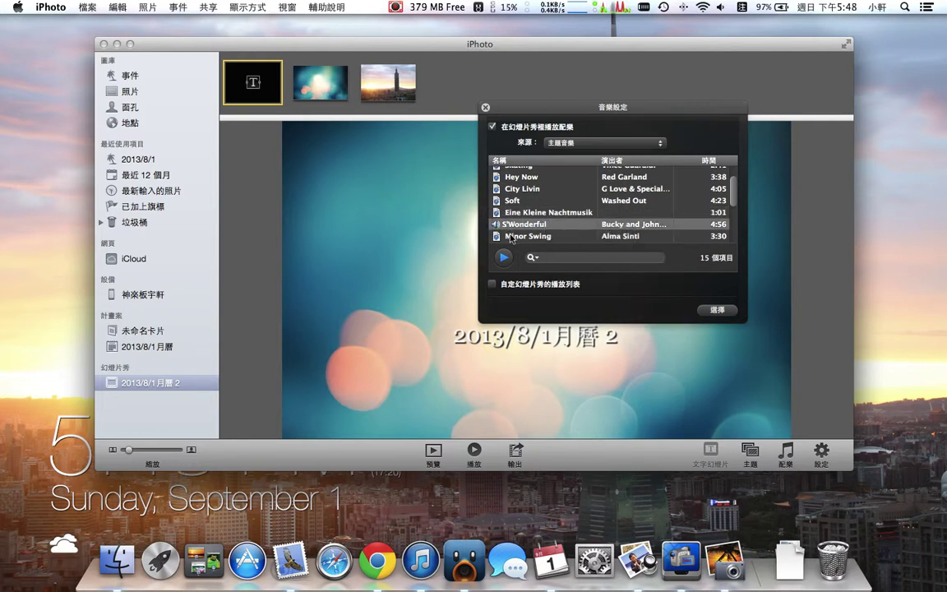
{"action": "double_click", "coordinate": [543, 236]}
{"action": "scroll", "coordinate": [551, 214], "scroll_direction": "down", "scroll_amount": 3}
{"action": "double_click", "coordinate": [536, 184]}
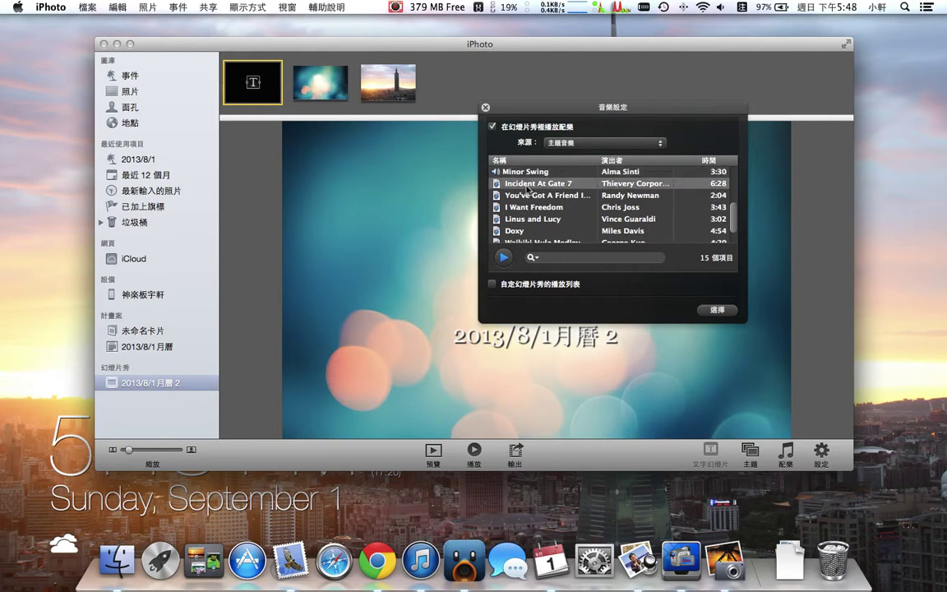
{"action": "double_click", "coordinate": [531, 208]}
{"action": "scroll", "coordinate": [531, 214], "scroll_direction": "down", "scroll_amount": 3}
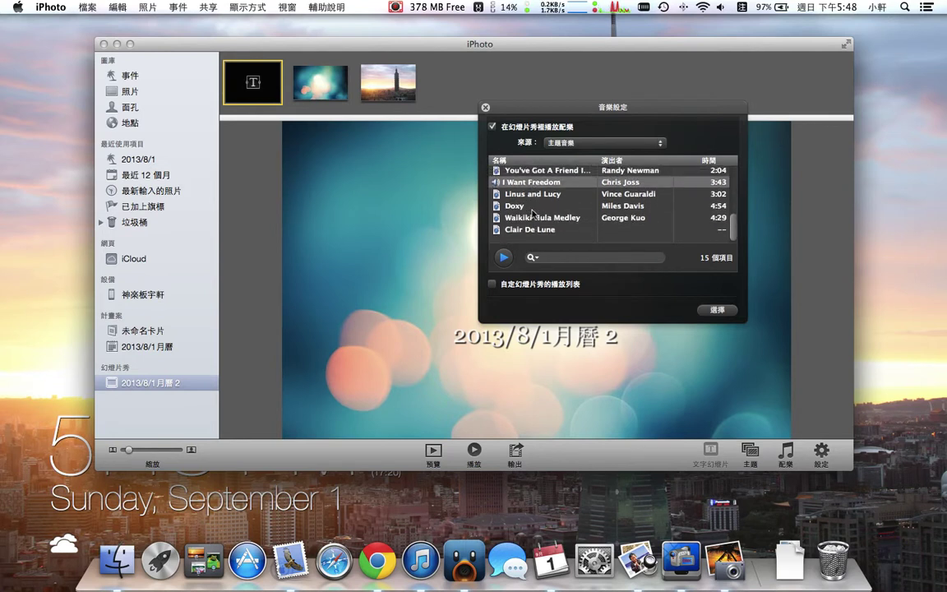
{"action": "double_click", "coordinate": [534, 181]}
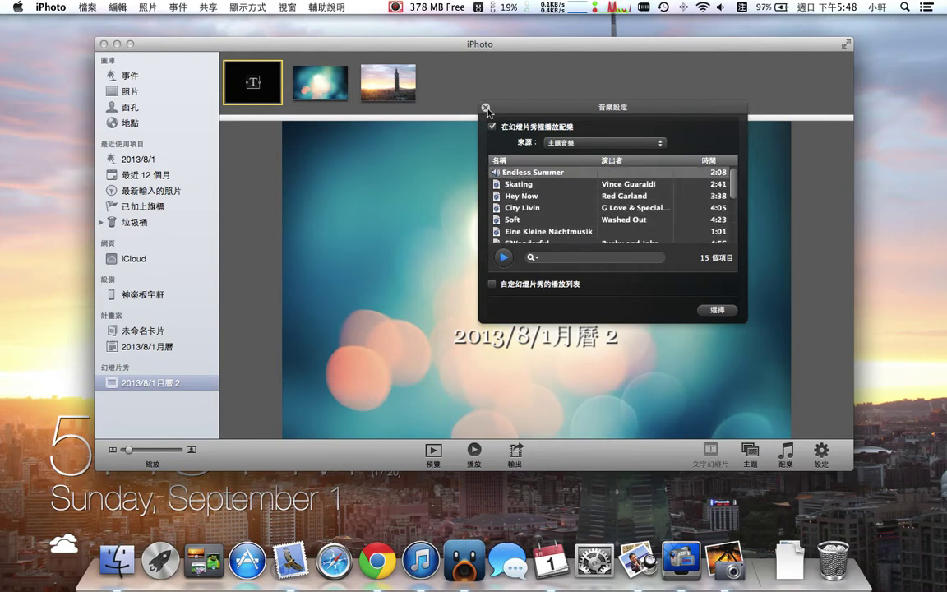
{"action": "left_click", "coordinate": [486, 108]}
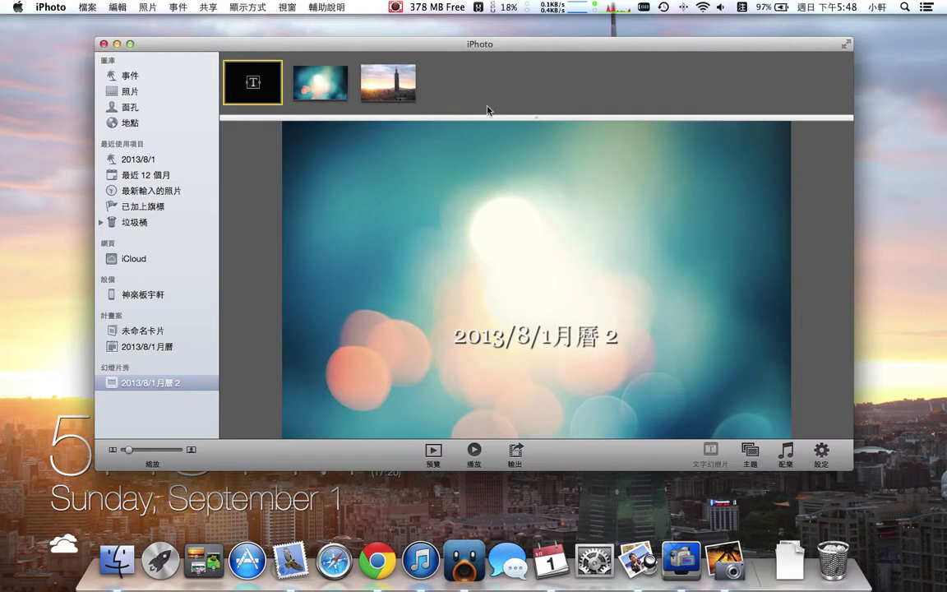
- Look over the slideshow settings for all slides and close them without changes
{"action": "left_click", "coordinate": [812, 457]}
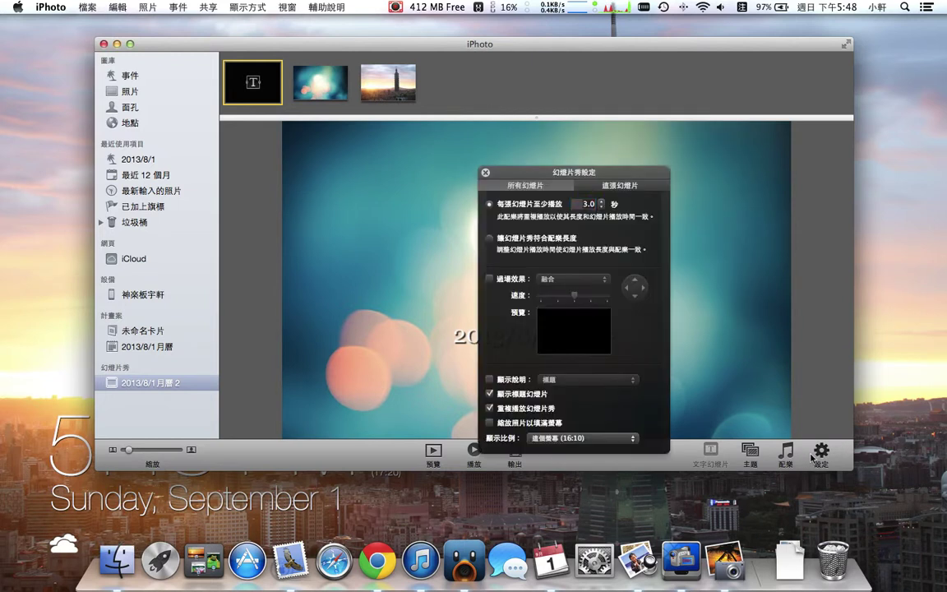
{"action": "left_click", "coordinate": [484, 171]}
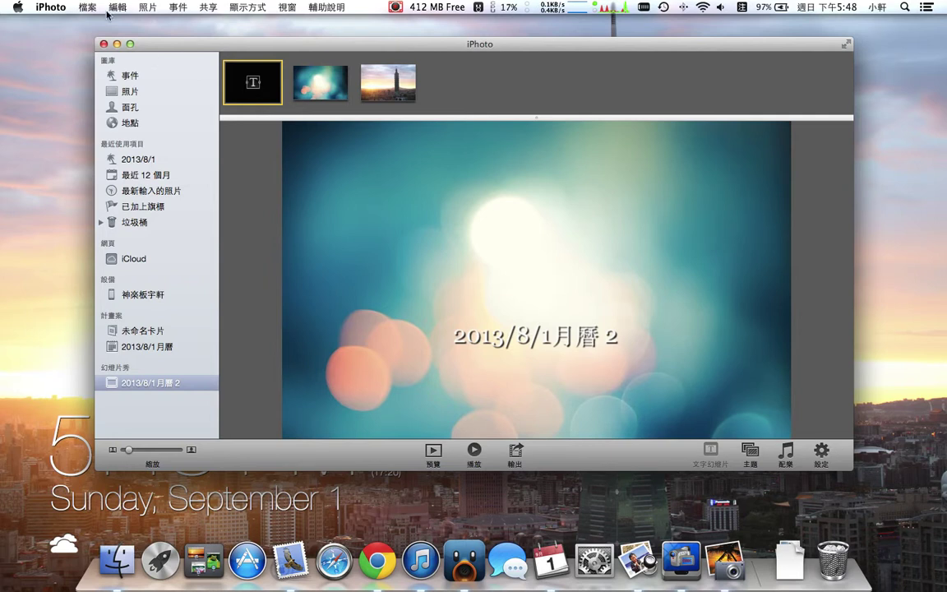
- Look over the slideshow's export options and close them without exporting
{"action": "left_click", "coordinate": [520, 455]}
{"action": "left_click", "coordinate": [454, 111]}
{"action": "left_click", "coordinate": [455, 111]}
{"action": "left_click", "coordinate": [503, 184]}
{"action": "left_click", "coordinate": [117, 7]}
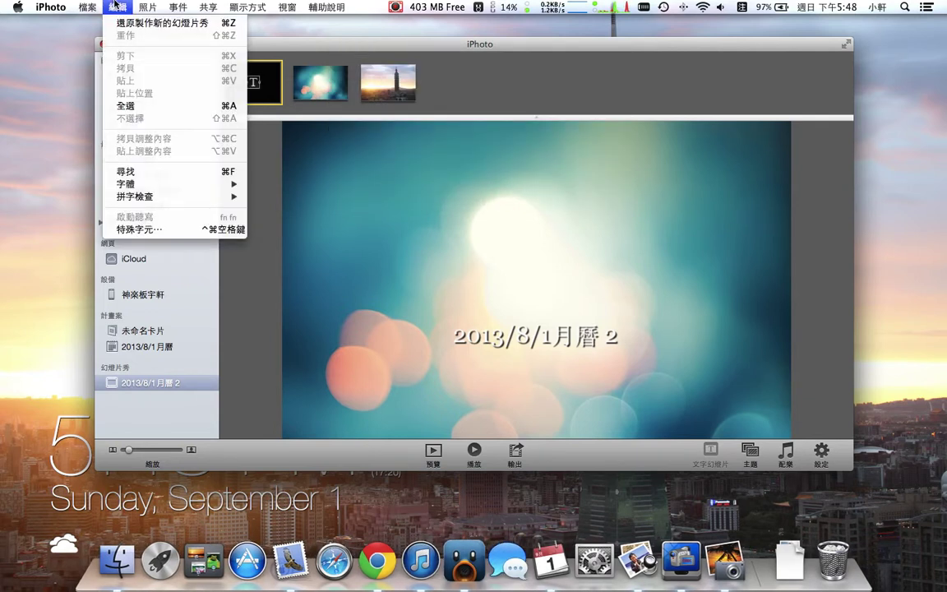
{"action": "left_click", "coordinate": [263, 149]}
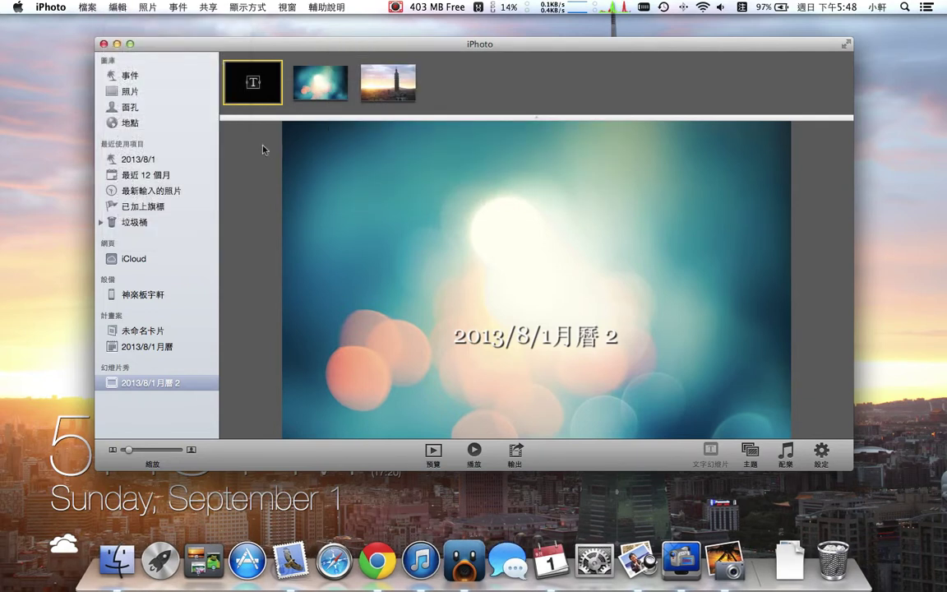
- Open the untitled event dated 2010/12/29 from the library's events
{"action": "left_click", "coordinate": [130, 75]}
{"action": "double_click", "coordinate": [234, 83]}
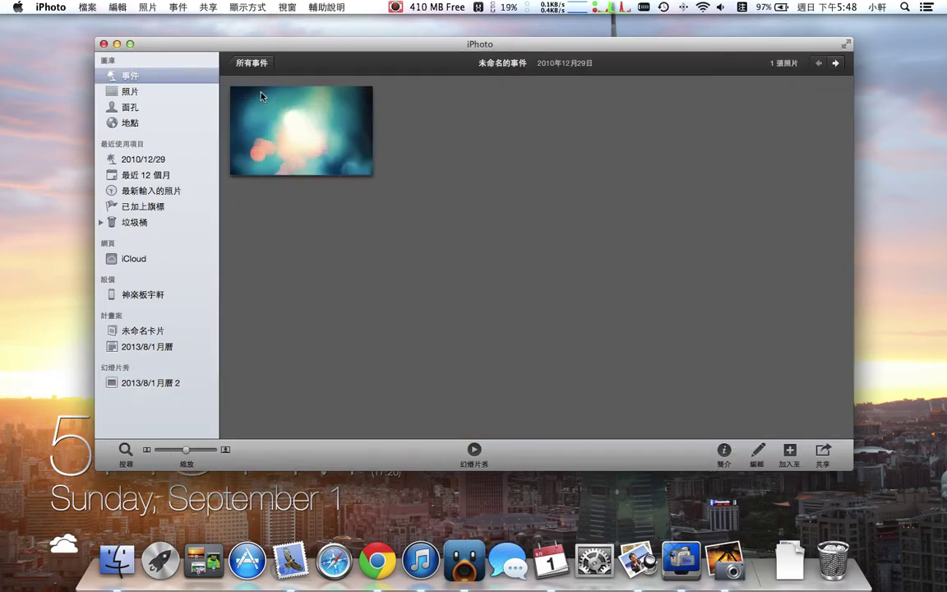
{"action": "left_click", "coordinate": [172, 7]}
{"action": "mouse_move", "coordinate": [218, 5]}
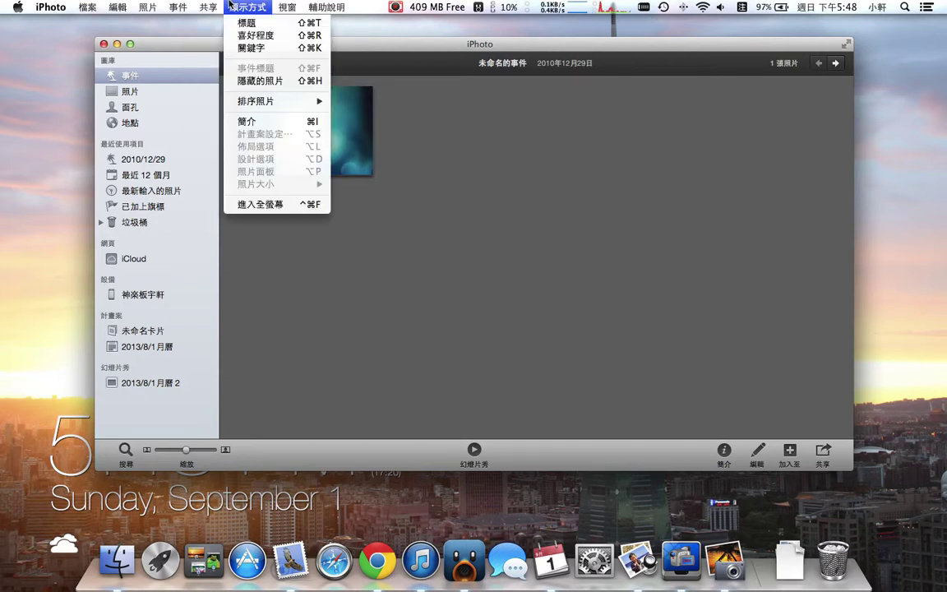
{"action": "left_click", "coordinate": [218, 37]}
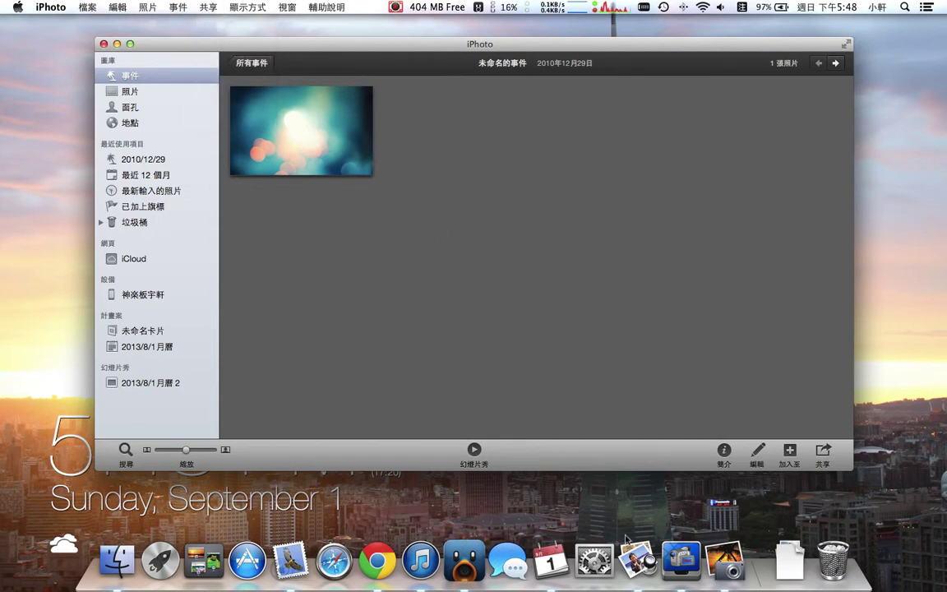
- Select the event's only photo, start sharing it to Flickr and cancel the account setup
{"action": "left_click", "coordinate": [265, 99]}
{"action": "left_click", "coordinate": [209, 7]}
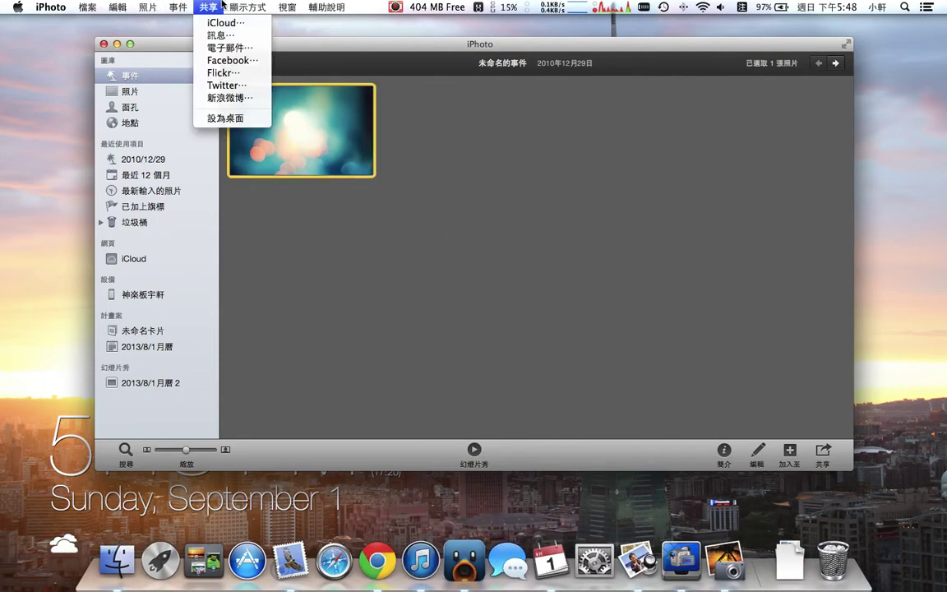
{"action": "left_click", "coordinate": [222, 73]}
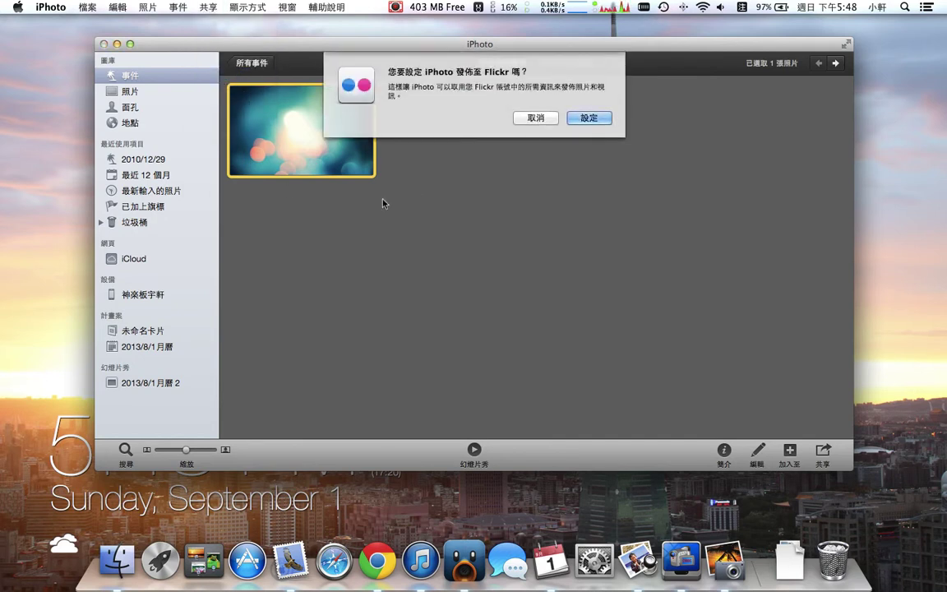
{"action": "left_click", "coordinate": [530, 118]}
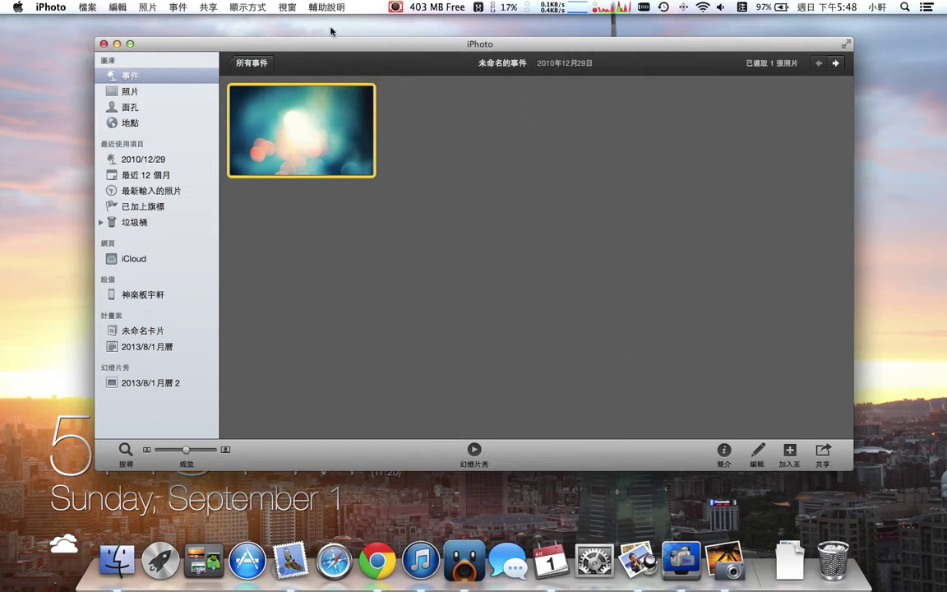
- Check the Facebook and Twitter sharing options for the selected photo, cancelling without posting
{"action": "left_click", "coordinate": [227, 5]}
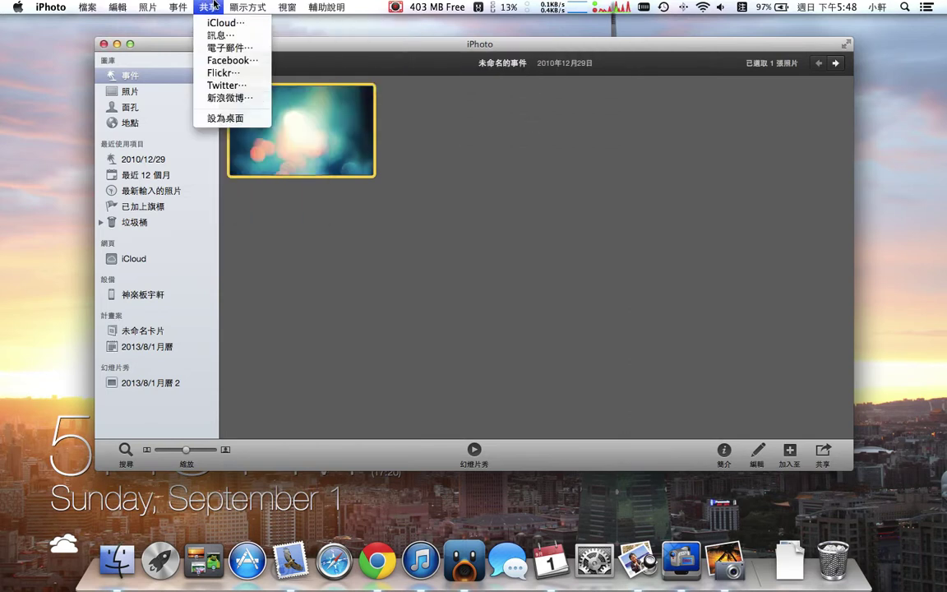
{"action": "left_click", "coordinate": [233, 60]}
{"action": "left_click", "coordinate": [482, 116]}
{"action": "left_click", "coordinate": [220, 5]}
{"action": "left_click", "coordinate": [222, 86]}
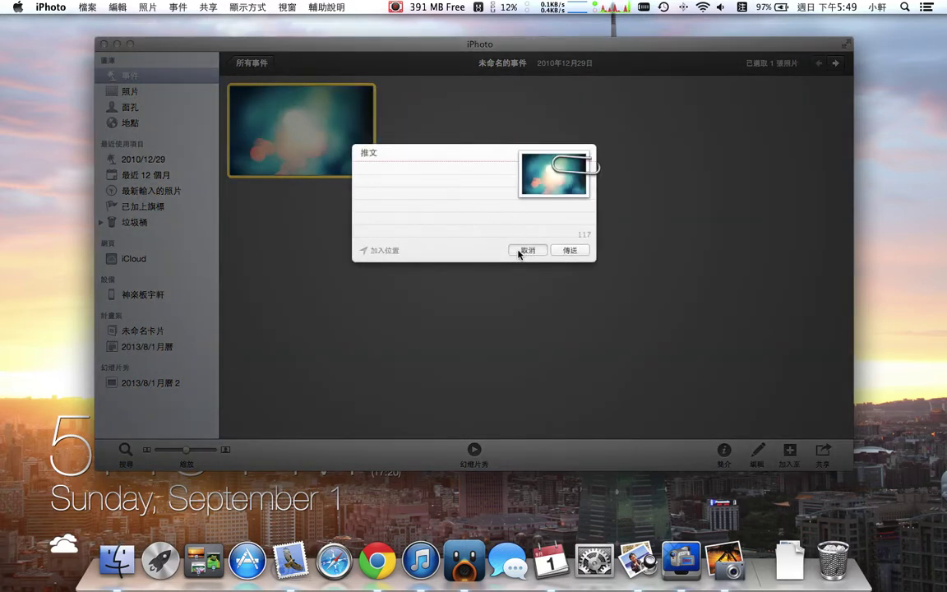
{"action": "left_click", "coordinate": [525, 251]}
- Open the management of my places, move the 臺北 pin north-west across 南京東路四段 and accept the new location
{"action": "left_click", "coordinate": [240, 6]}
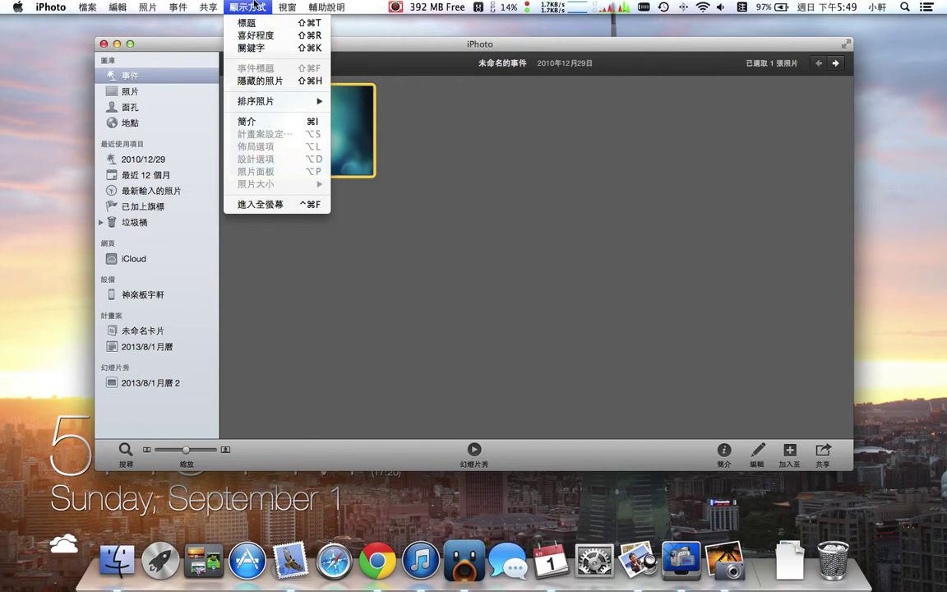
{"action": "mouse_move", "coordinate": [283, 7]}
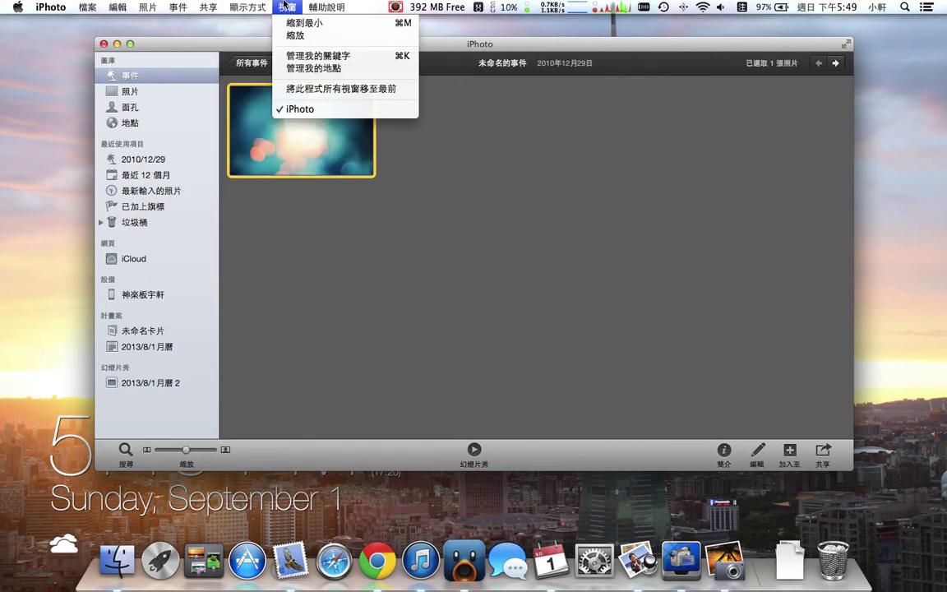
{"action": "left_click", "coordinate": [313, 69]}
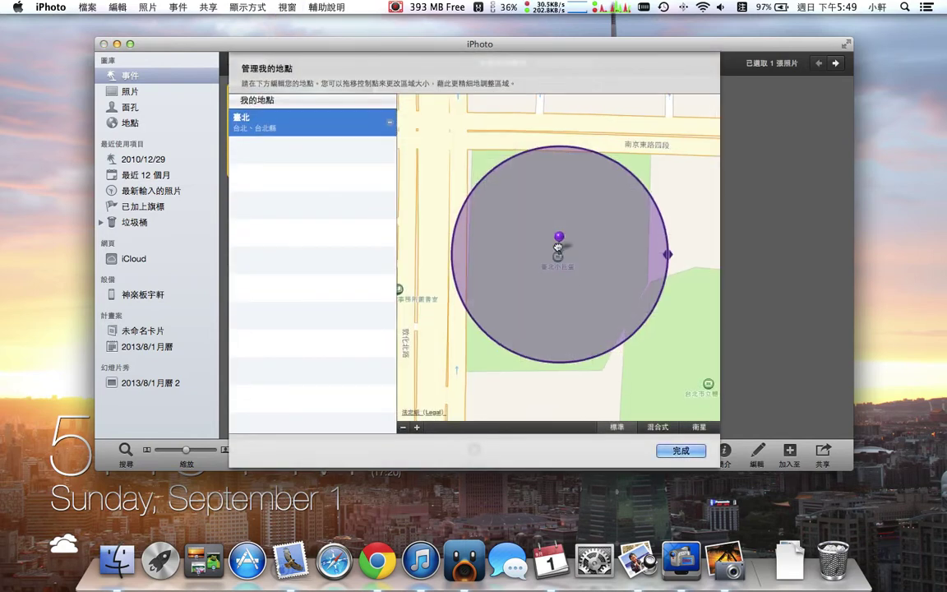
{"action": "left_click_drag", "start_coordinate": [565, 223], "coordinate": [438, 131]}
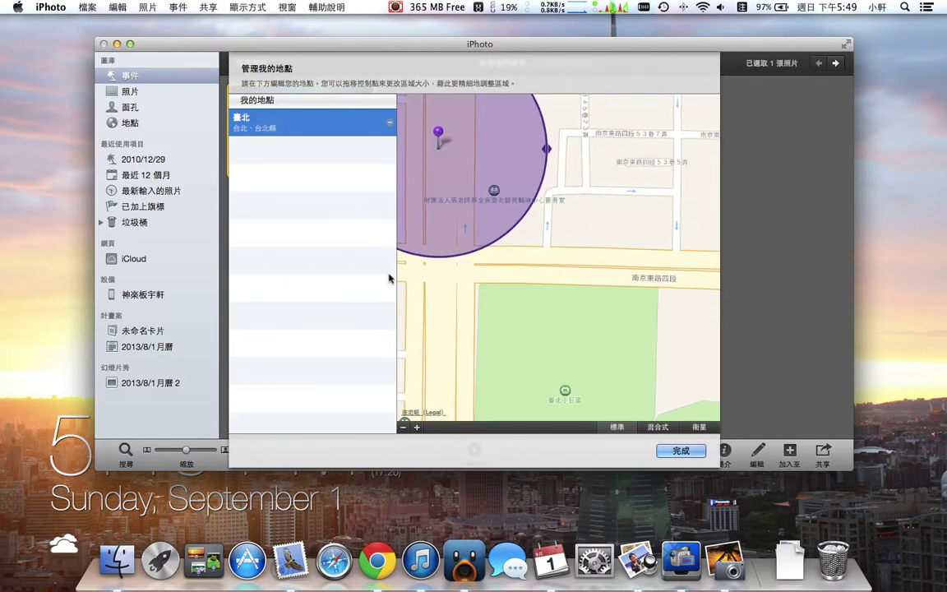
{"action": "left_click", "coordinate": [685, 450]}
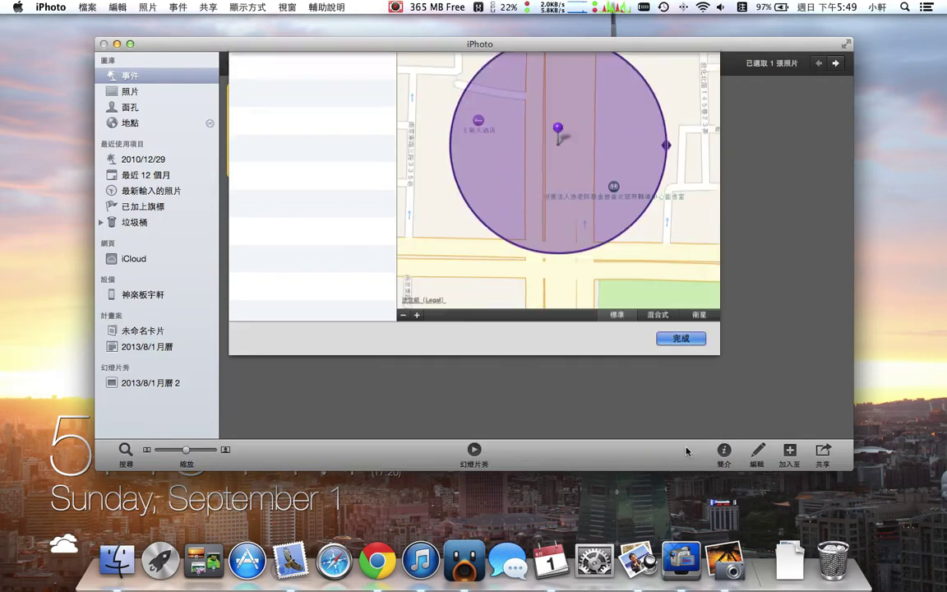
- Open iPhoto's help and view several lessons under Get started, including Lesson 6
{"action": "left_click", "coordinate": [209, 7]}
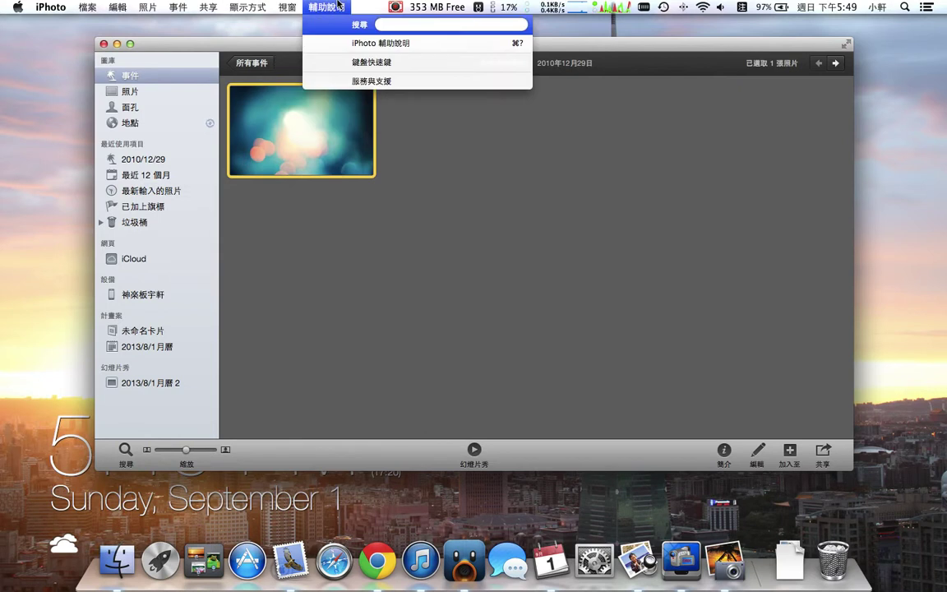
{"action": "left_click", "coordinate": [349, 100]}
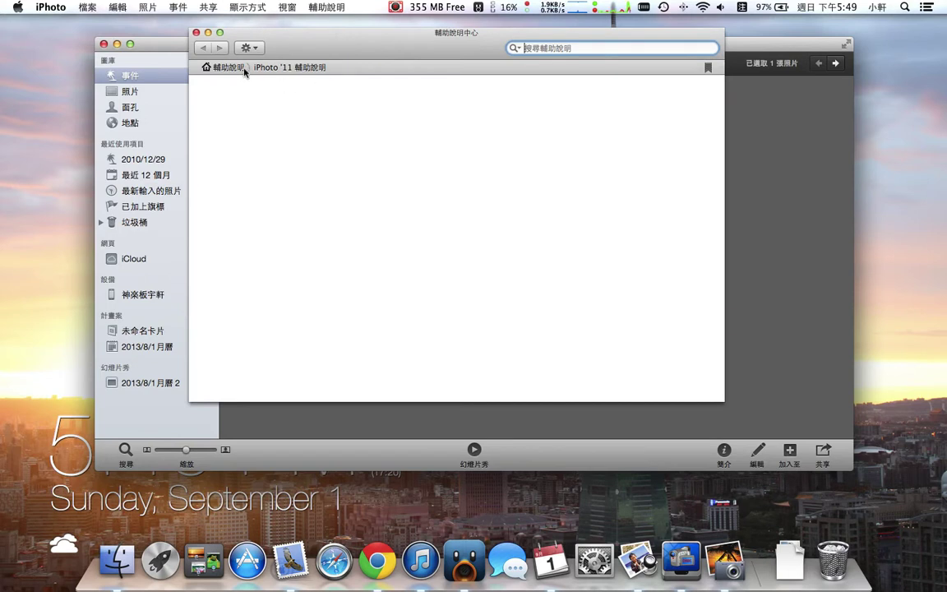
{"action": "left_click", "coordinate": [240, 97]}
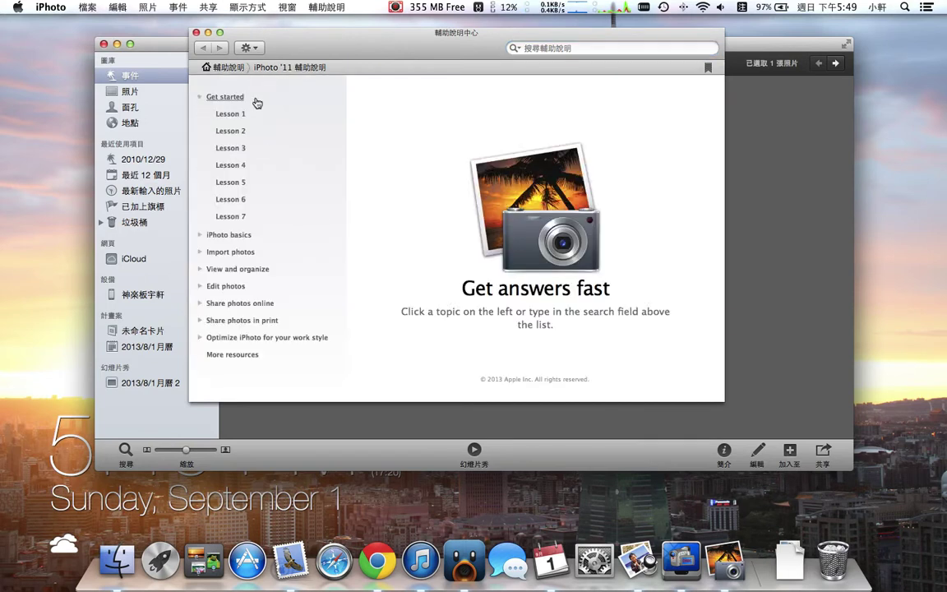
{"action": "left_click", "coordinate": [230, 115]}
{"action": "left_click", "coordinate": [255, 148]}
{"action": "left_click", "coordinate": [246, 200]}
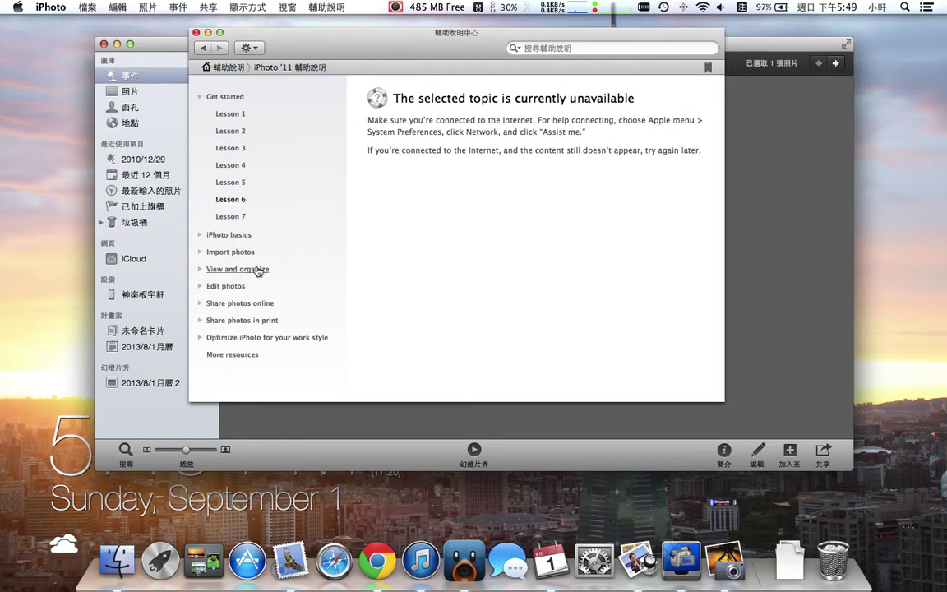
- Browse the help's Crop photos topic under Improve your photos, revisit the Get started lessons and close the help
{"action": "left_click", "coordinate": [246, 286]}
{"action": "left_click", "coordinate": [252, 322]}
{"action": "left_click", "coordinate": [254, 357]}
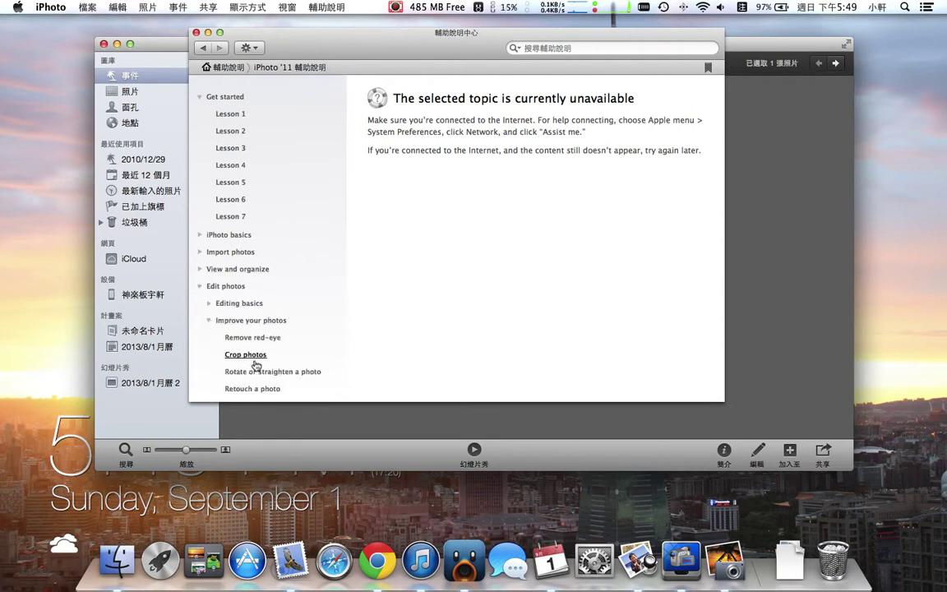
{"action": "left_click", "coordinate": [252, 338]}
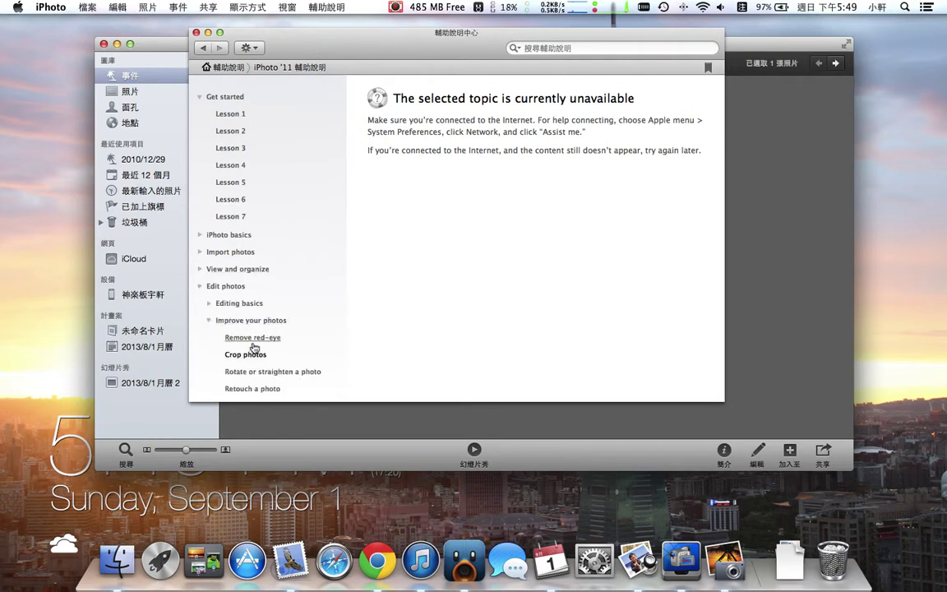
{"action": "left_click", "coordinate": [238, 165]}
{"action": "left_click", "coordinate": [245, 133]}
{"action": "left_click", "coordinate": [245, 115]}
{"action": "left_click", "coordinate": [267, 67]}
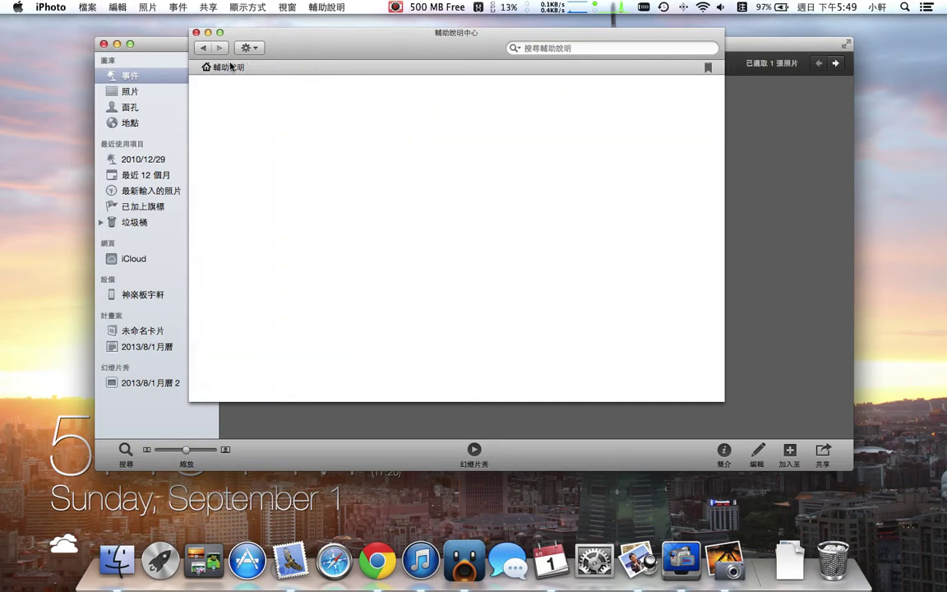
{"action": "left_click", "coordinate": [196, 34]}
- Empty the iPhoto trash and confirm the deletion
{"action": "left_click", "coordinate": [49, 7]}
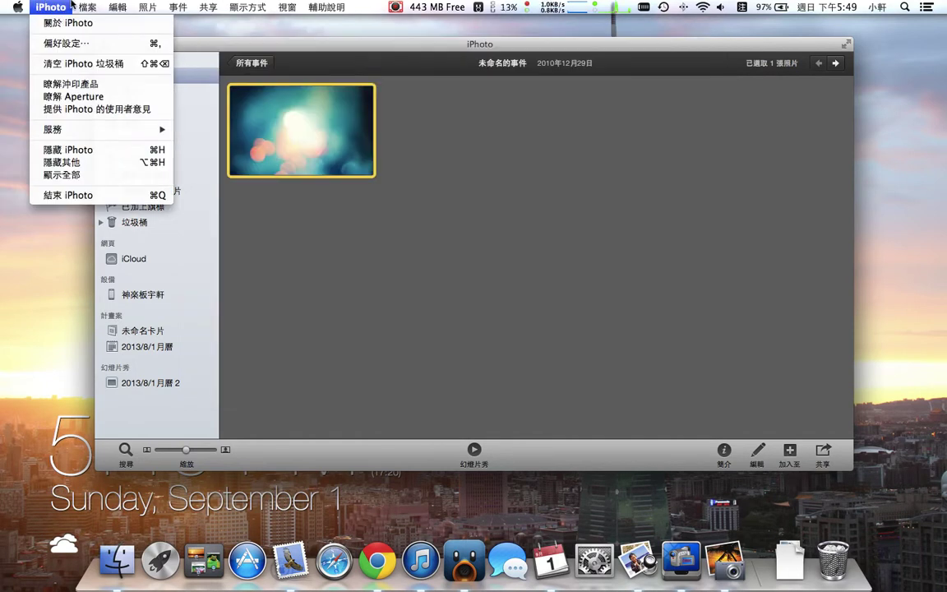
{"action": "left_click", "coordinate": [74, 63]}
{"action": "left_click", "coordinate": [576, 116]}
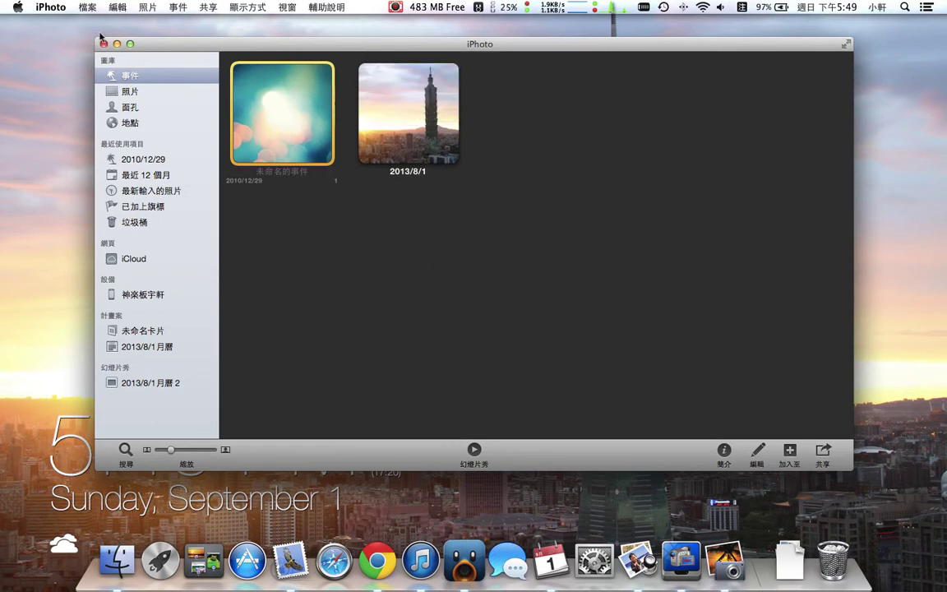
- Open Apple's print products web page, close the browser window and return to iPhoto
{"action": "left_click", "coordinate": [51, 7]}
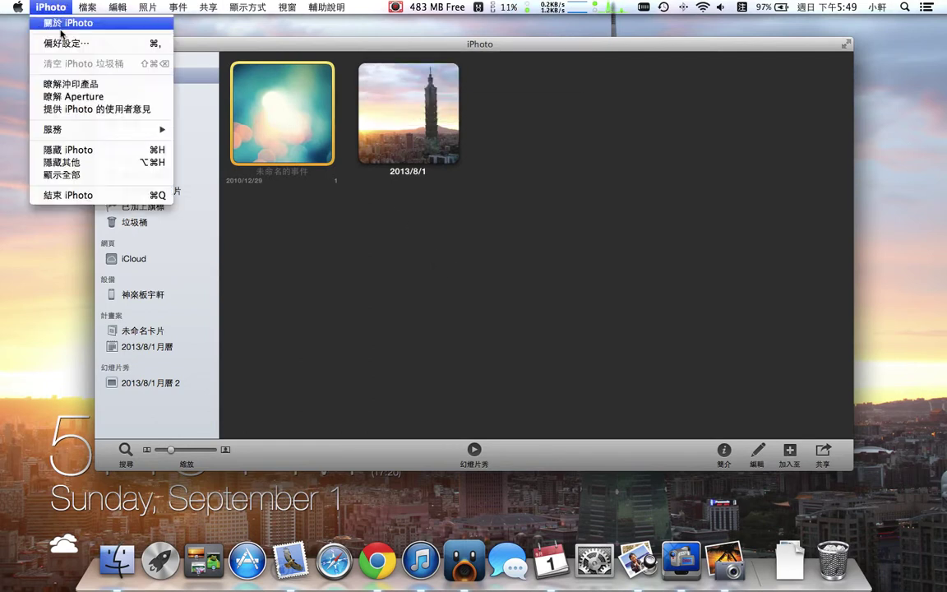
{"action": "left_click", "coordinate": [71, 84]}
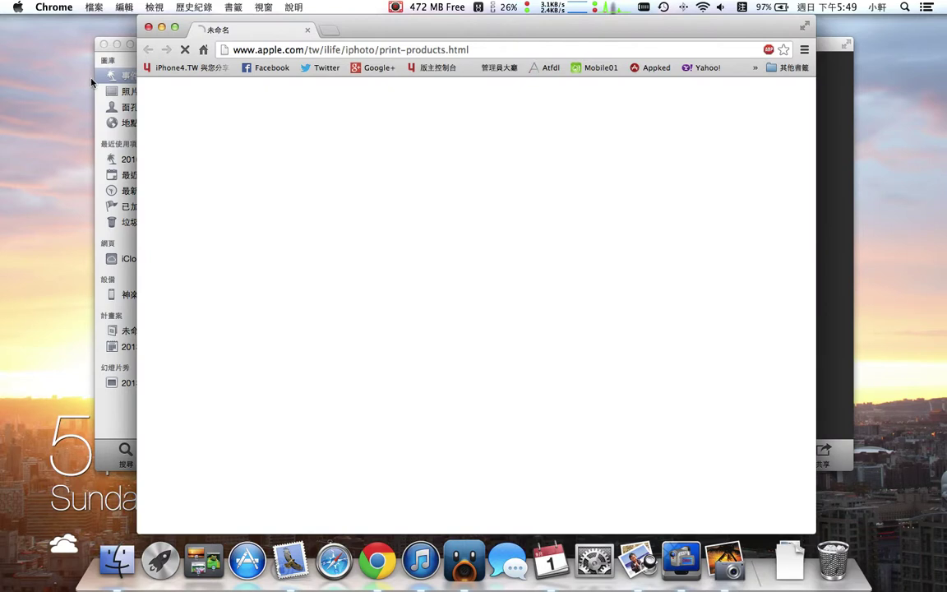
{"action": "left_click", "coordinate": [148, 27]}
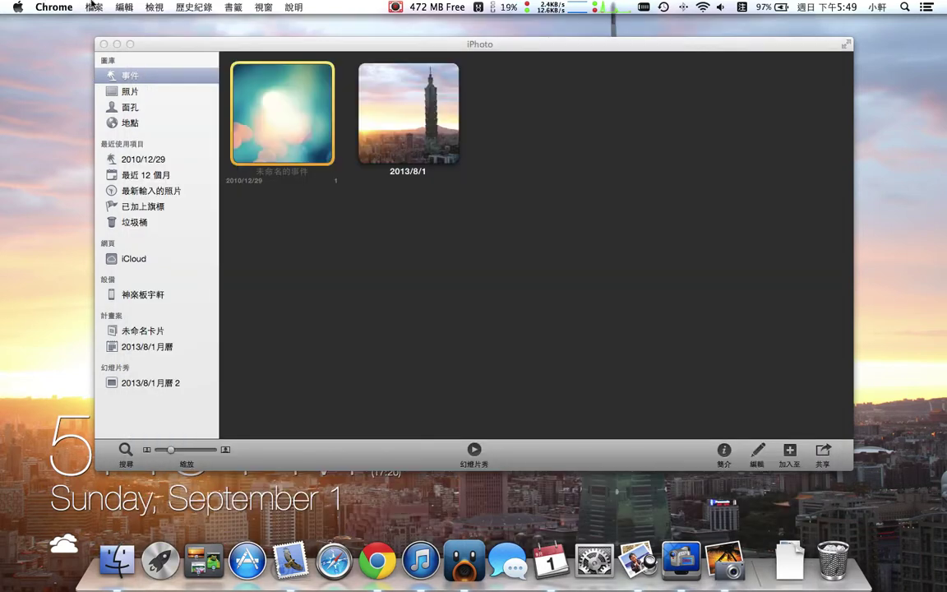
{"action": "left_click", "coordinate": [119, 7]}
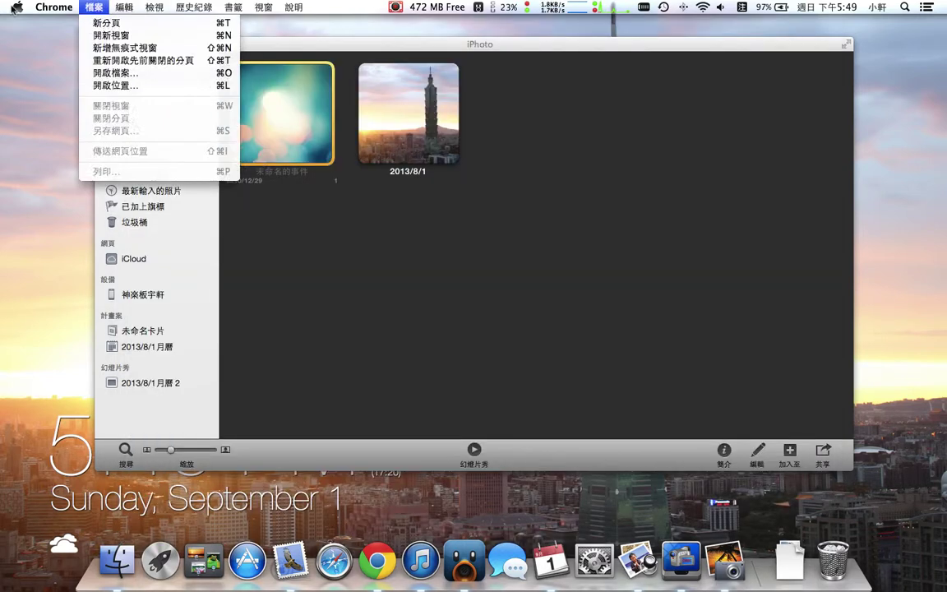
{"action": "mouse_move", "coordinate": [60, 5]}
{"action": "left_click", "coordinate": [550, 271]}
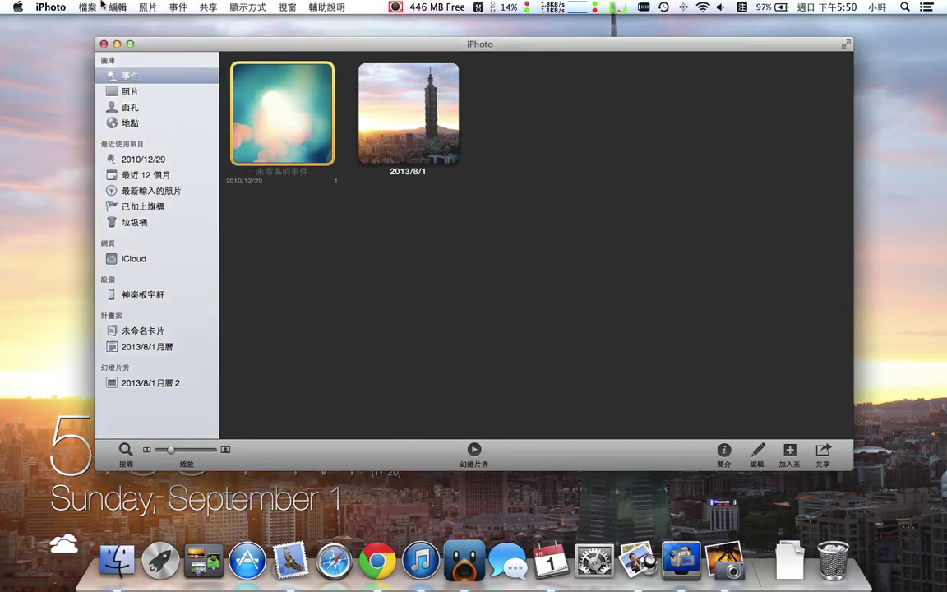
- Open the batch change for the 2010/12/29 event, set the title (標題) to text (文字), and cancel without applying
{"action": "left_click", "coordinate": [87, 6]}
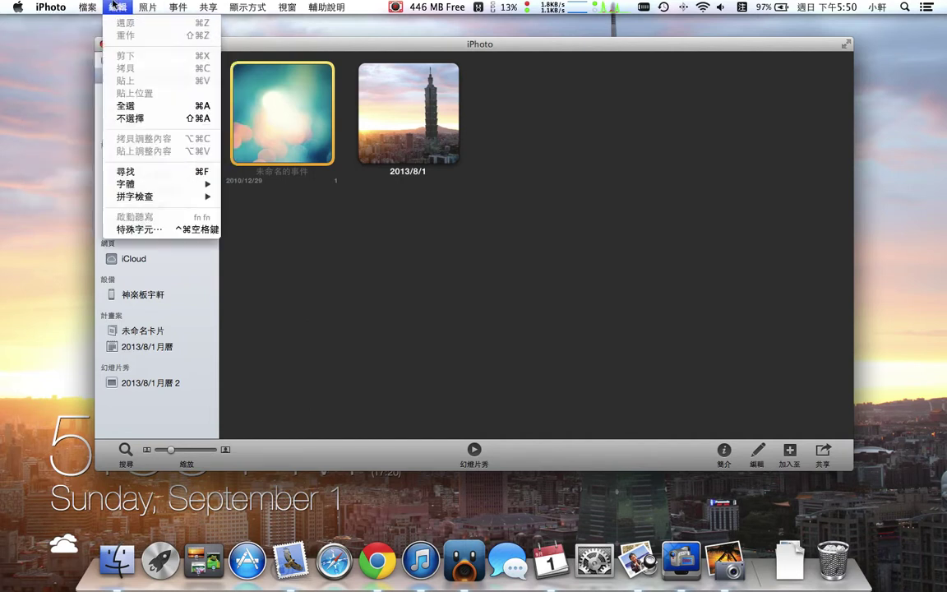
{"action": "mouse_move", "coordinate": [97, 4]}
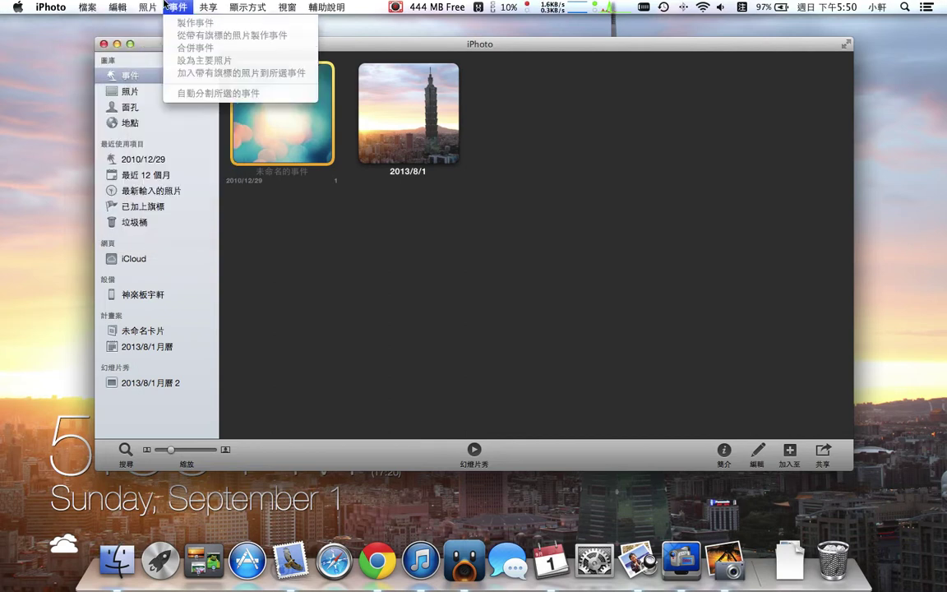
{"action": "mouse_move", "coordinate": [159, 5]}
{"action": "left_click", "coordinate": [173, 36]}
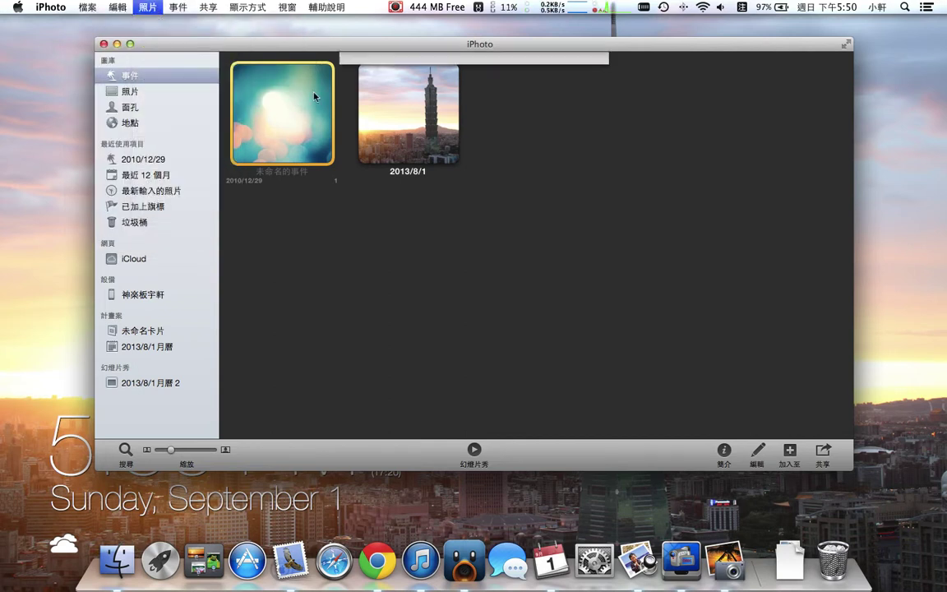
{"action": "left_click", "coordinate": [452, 72]}
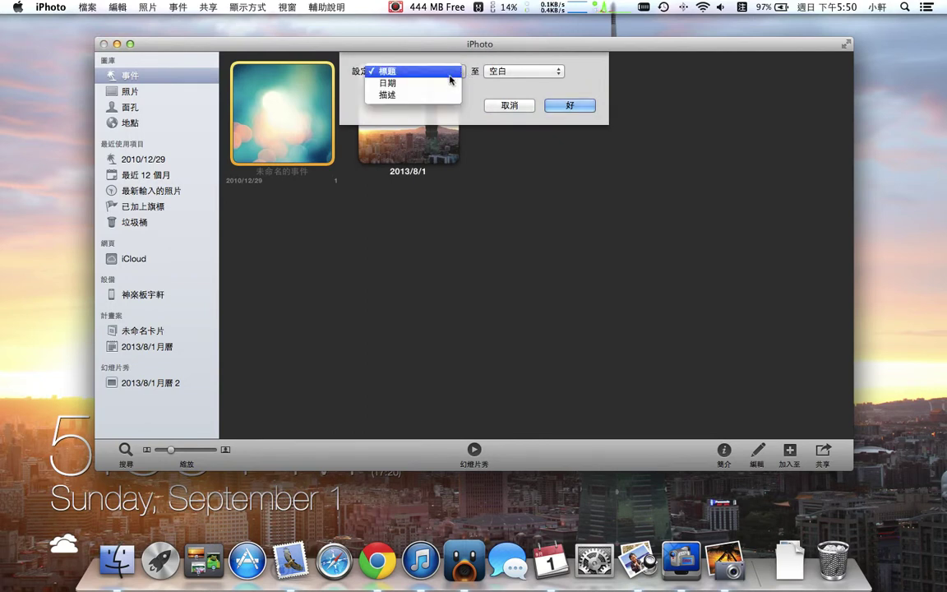
{"action": "left_click", "coordinate": [451, 74]}
{"action": "left_click", "coordinate": [552, 74]}
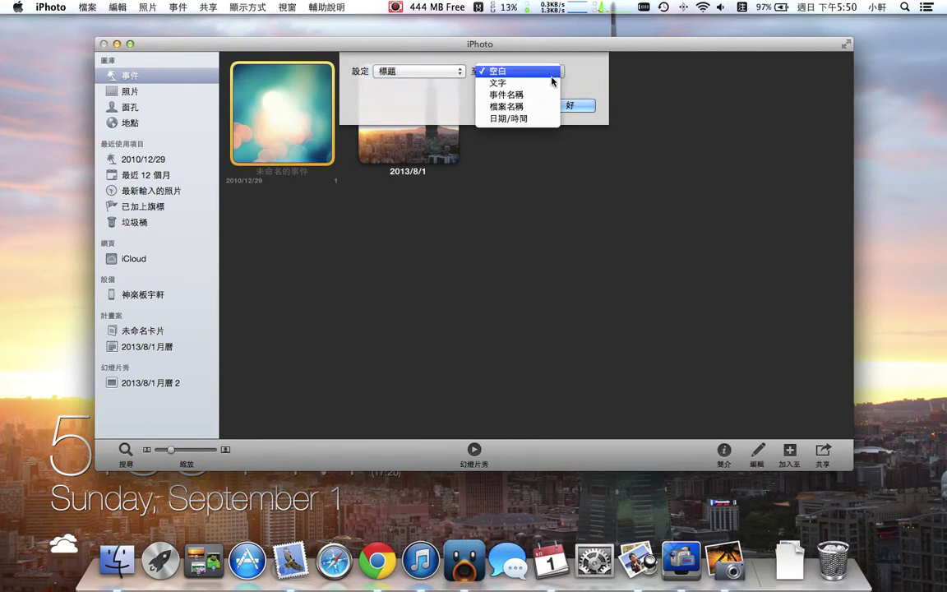
{"action": "left_click", "coordinate": [510, 83]}
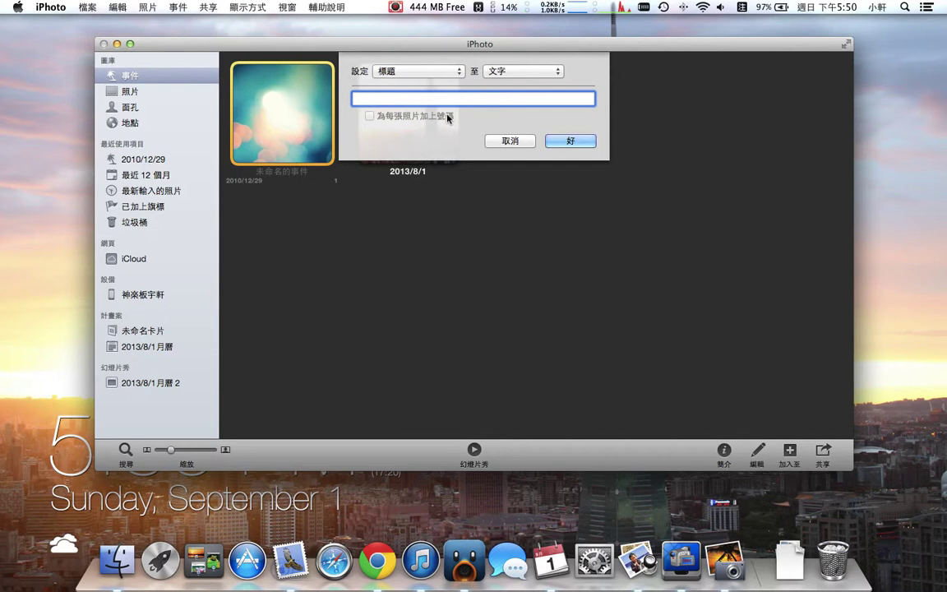
{"action": "left_click", "coordinate": [507, 142]}
- View the date and time adjustment options for the selected event's photo and cancel without adjusting
{"action": "left_click", "coordinate": [135, 5]}
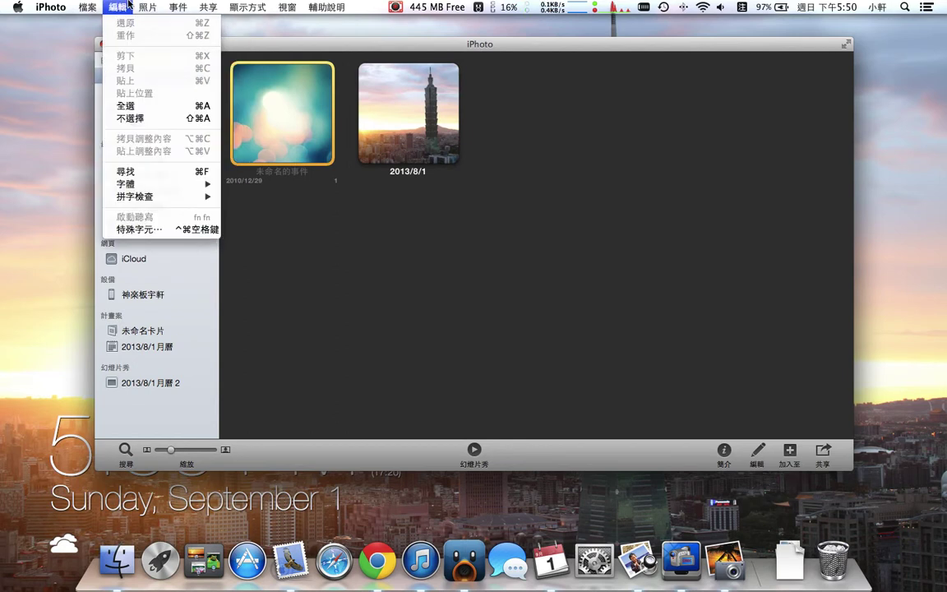
{"action": "mouse_move", "coordinate": [153, 9]}
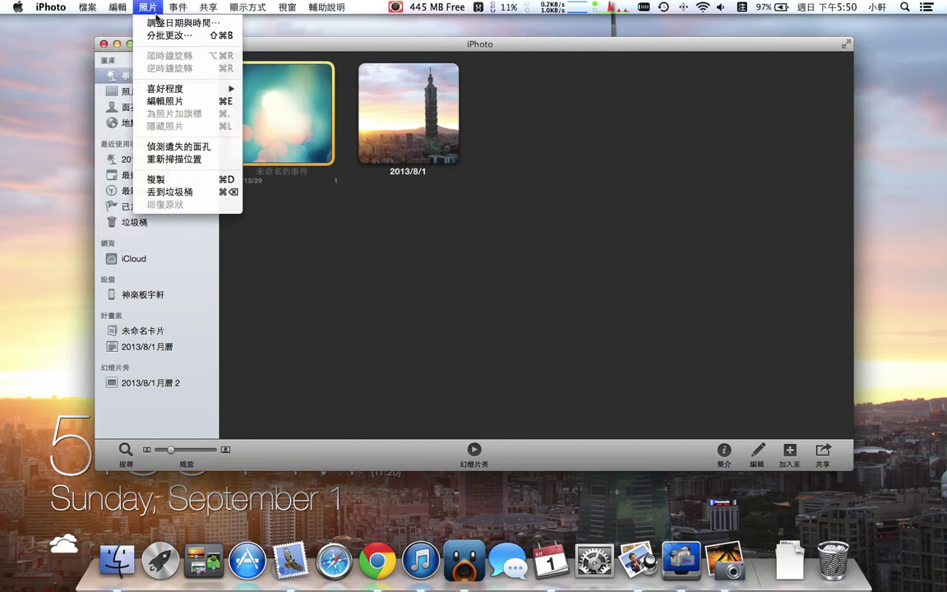
{"action": "left_click", "coordinate": [168, 23]}
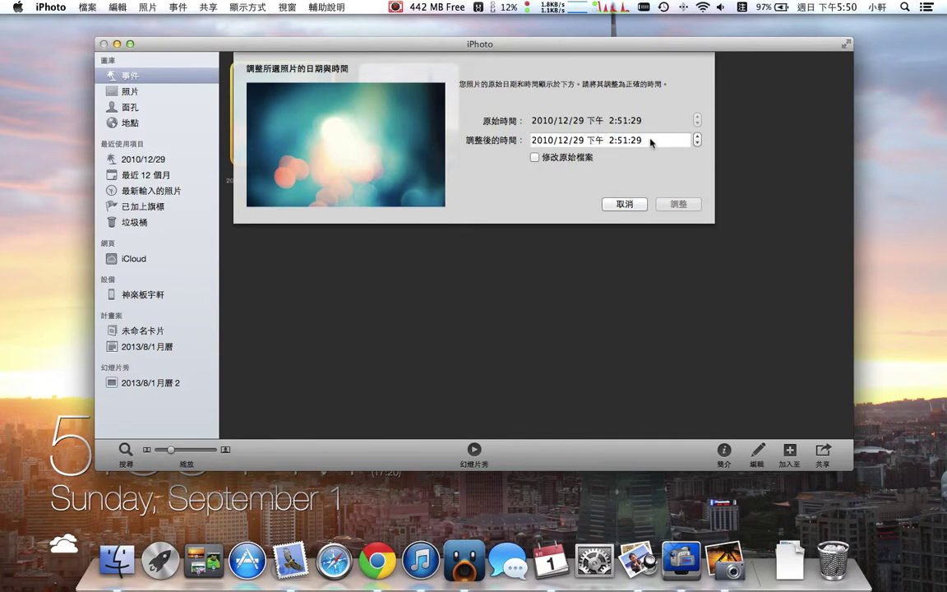
{"action": "left_click", "coordinate": [623, 204]}
- Open the 2010/12/29 event to view its photo, return to all events and clear the selection
{"action": "left_click", "coordinate": [150, 7]}
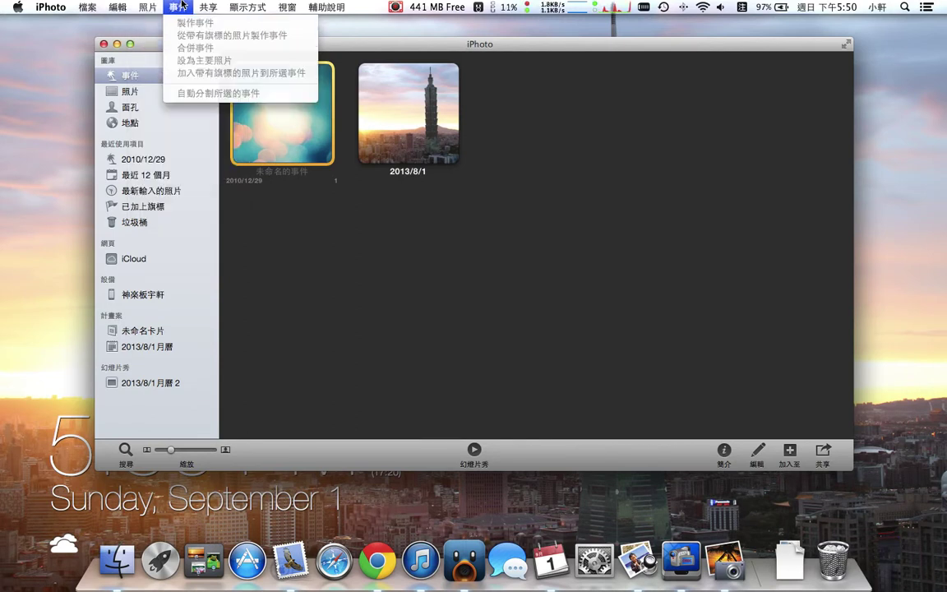
{"action": "mouse_move", "coordinate": [200, 7]}
{"action": "left_click", "coordinate": [183, 6]}
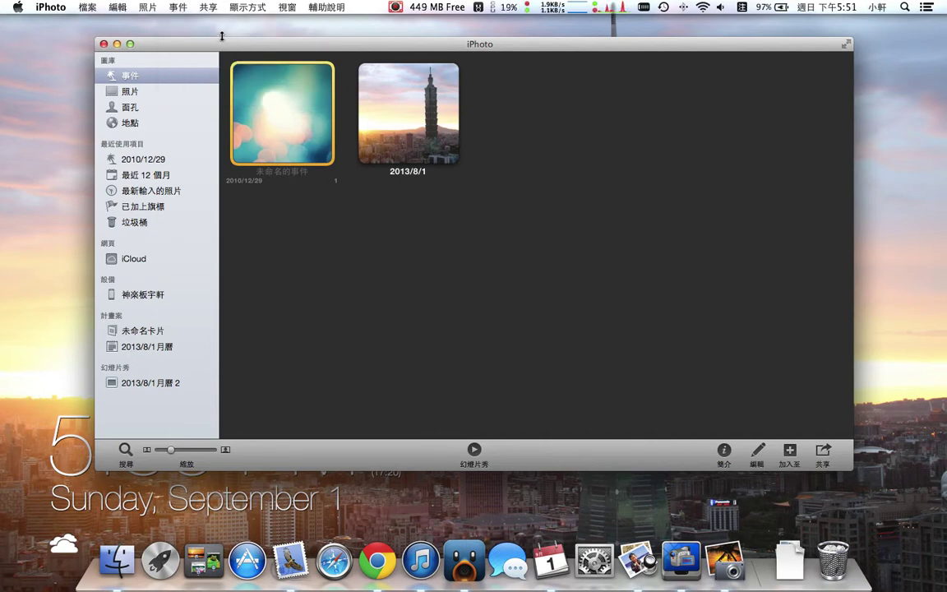
{"action": "double_click", "coordinate": [262, 95]}
{"action": "left_click", "coordinate": [247, 115]}
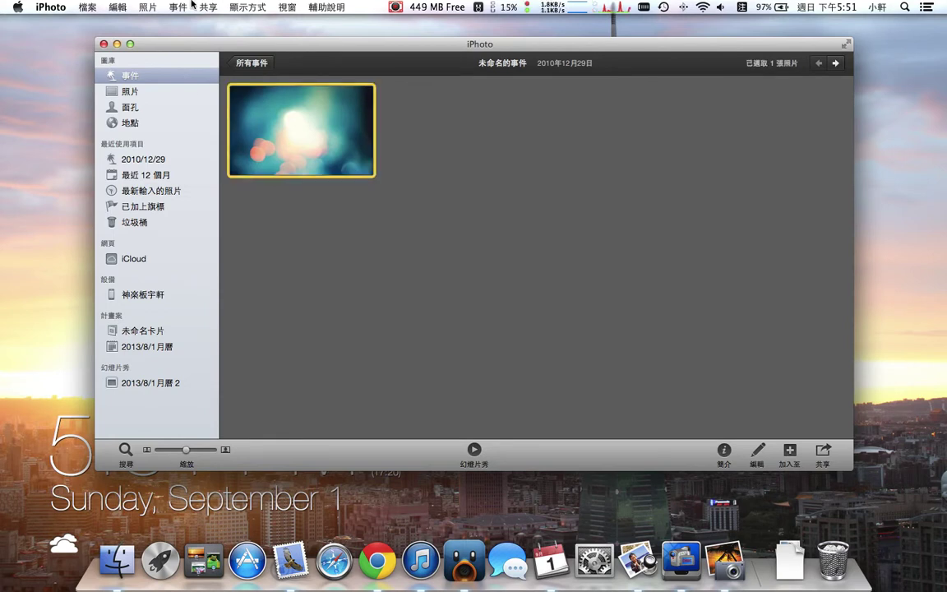
{"action": "left_click", "coordinate": [250, 59]}
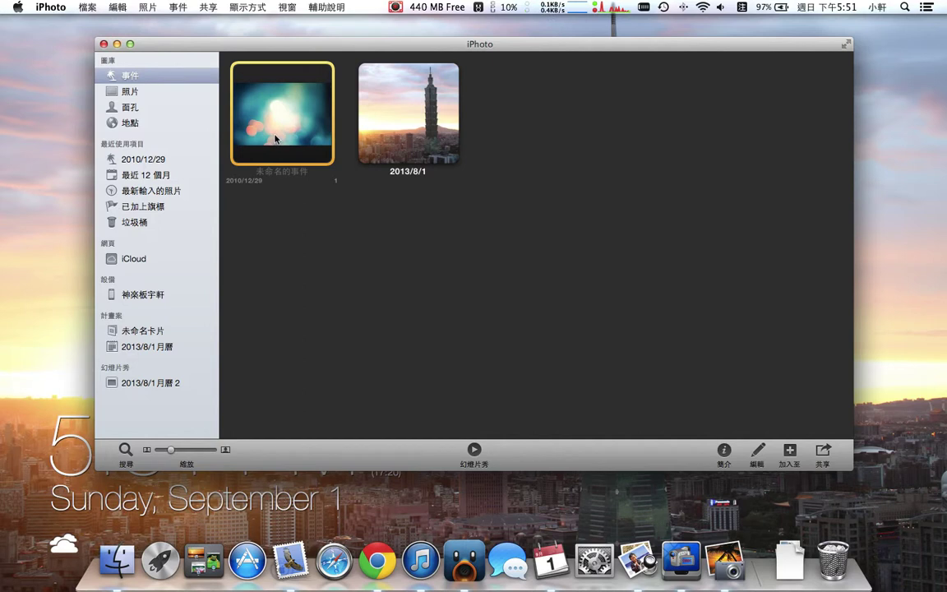
{"action": "left_click", "coordinate": [354, 212]}
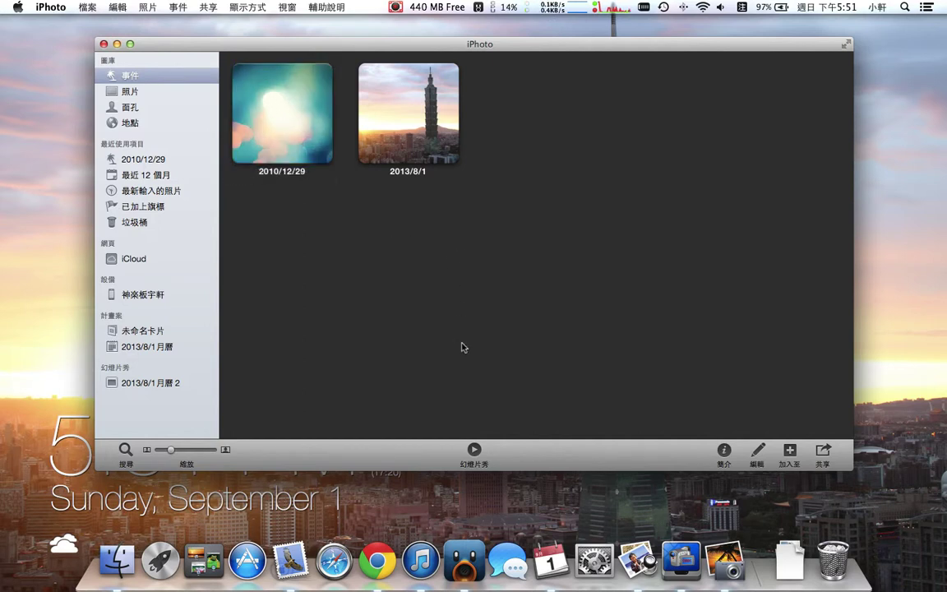